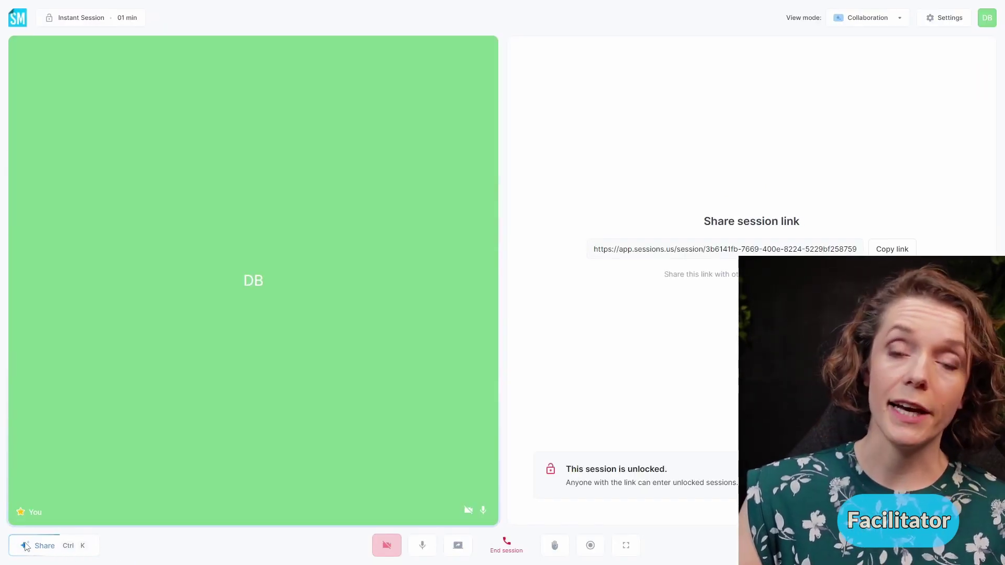
- Share the five-item Retrospectives That Matter agenda, start it at Introductions, and copy the session link
left_click(26, 546)
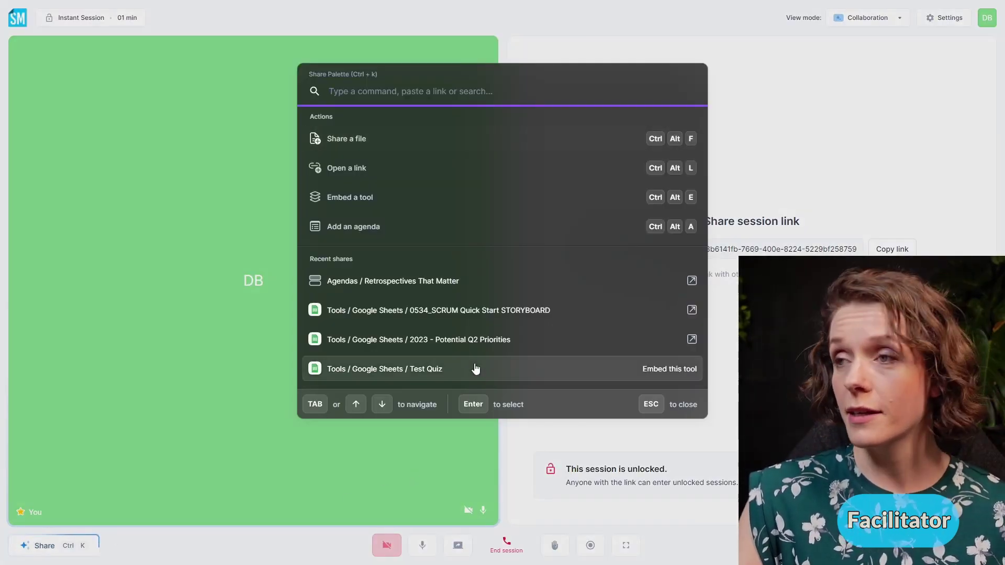
left_click(357, 231)
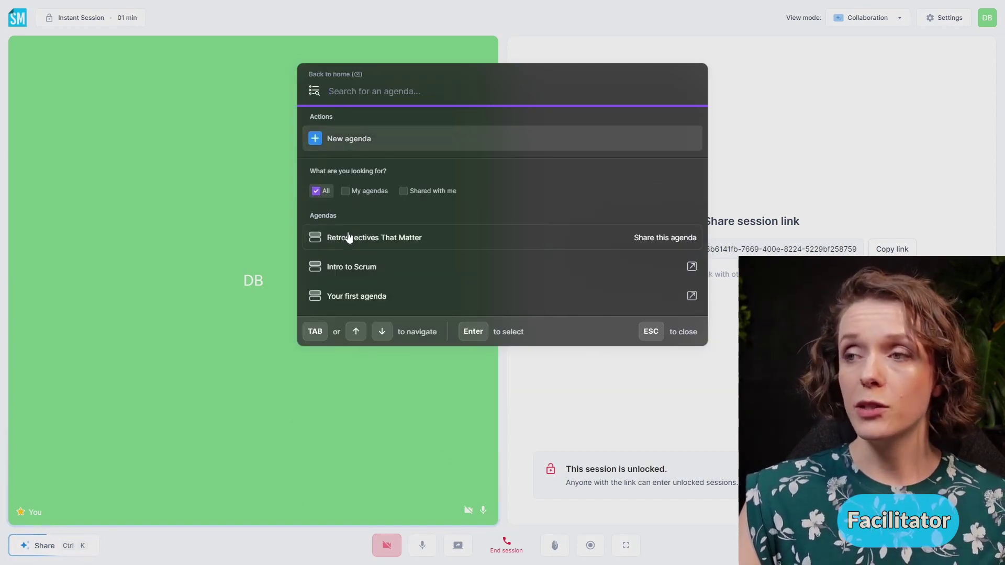
left_click(348, 236)
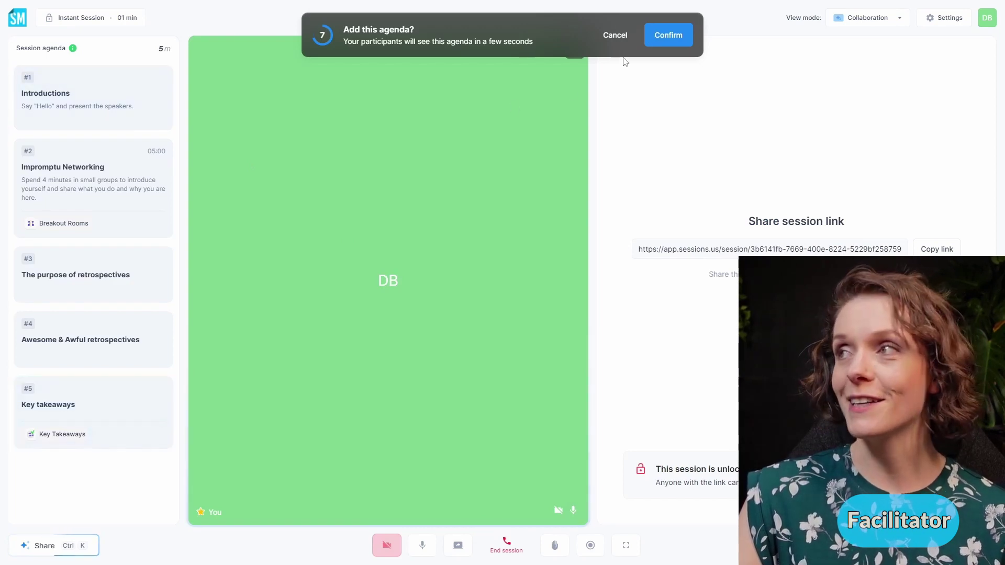
left_click(669, 36)
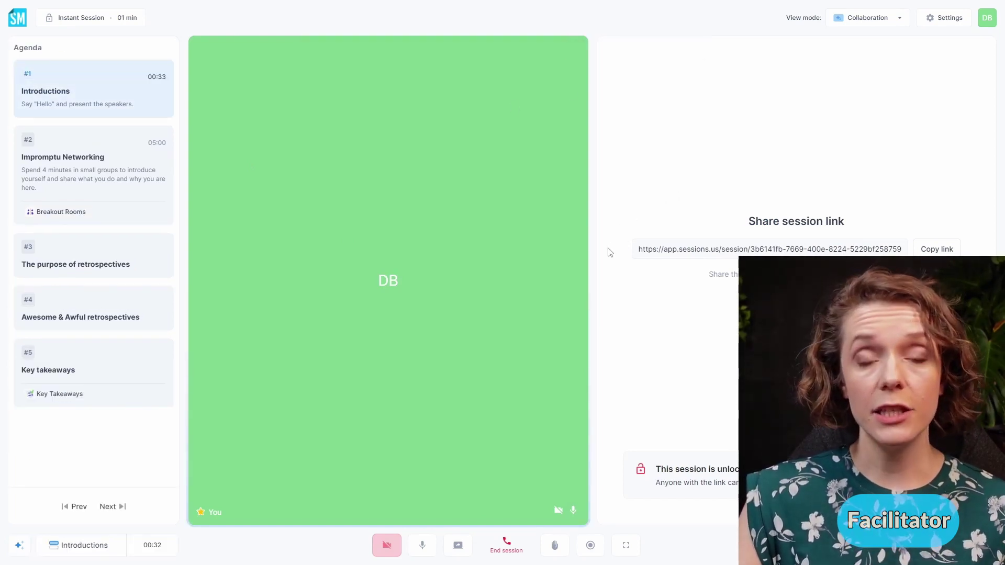
left_click(937, 249)
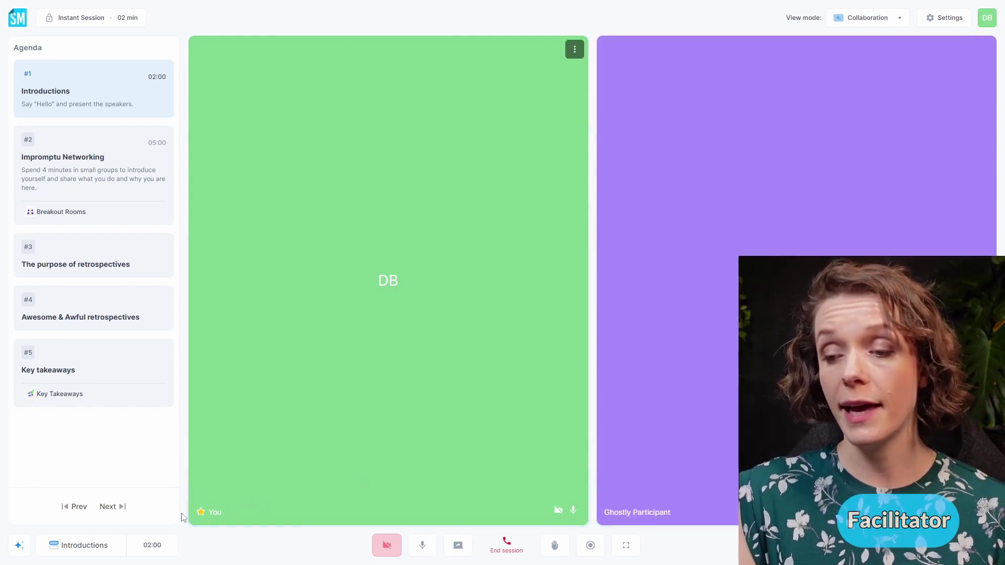
- Switch to the joined participant's browser window, where Introductions is still timing
double_click(208, 512)
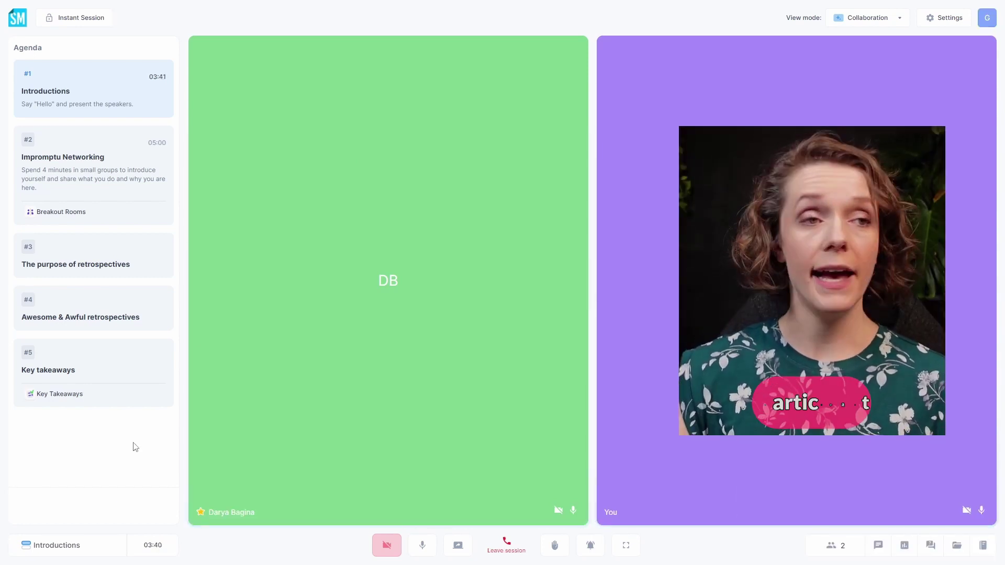
- Switch back to the facilitator's window and clear the accidental text selections
double_click(611, 512)
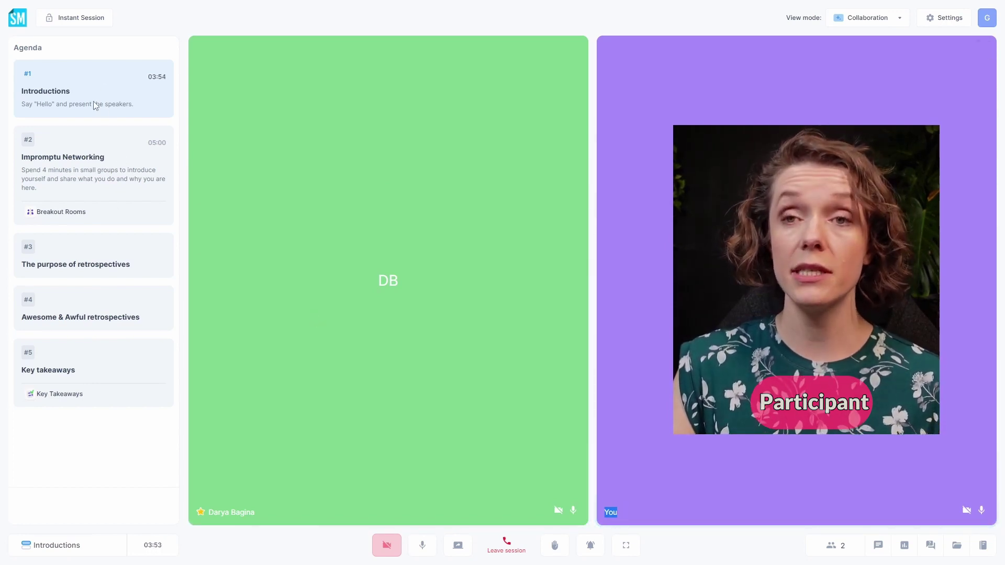
left_click(106, 309)
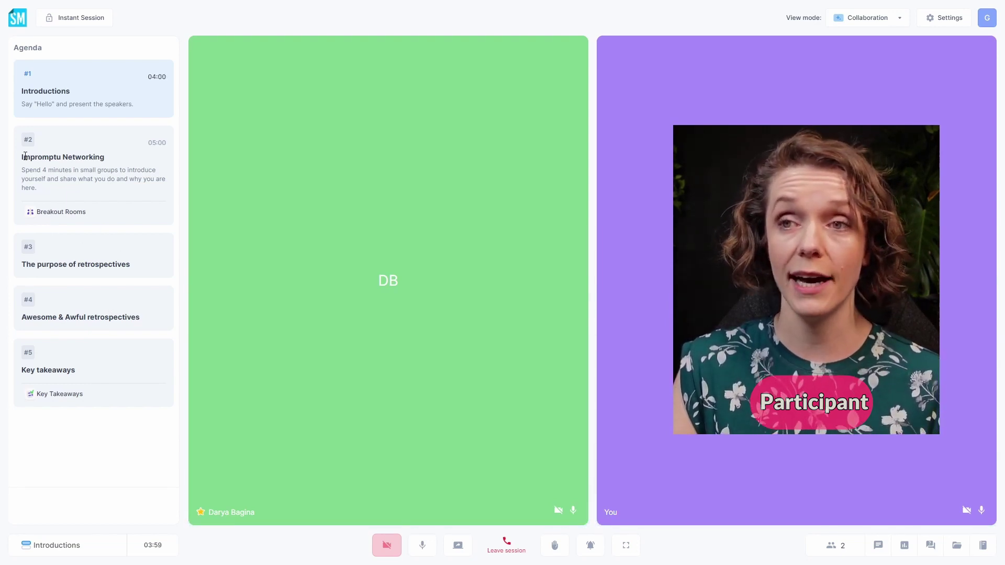
left_click_drag(22, 156, 41, 197)
left_click(49, 172)
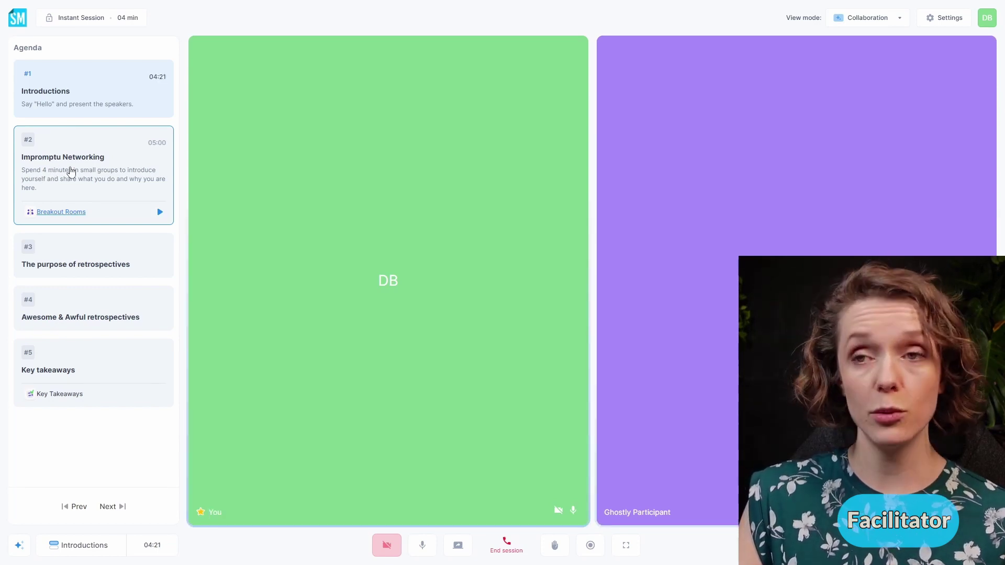
- Start Impromptu Networking, expand the breakout to four rooms, and place the participant in Room 1
left_click(71, 171)
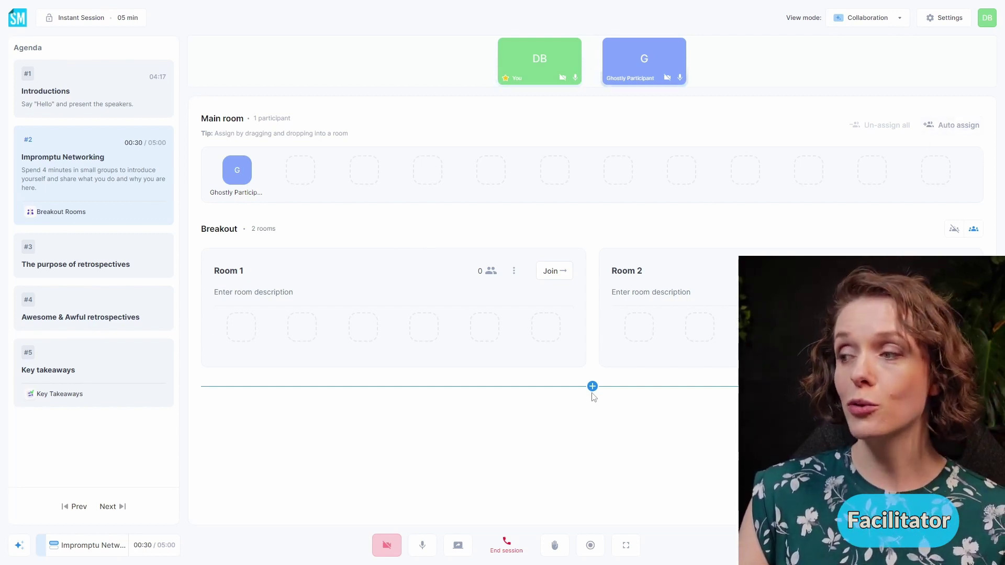
left_click(592, 387)
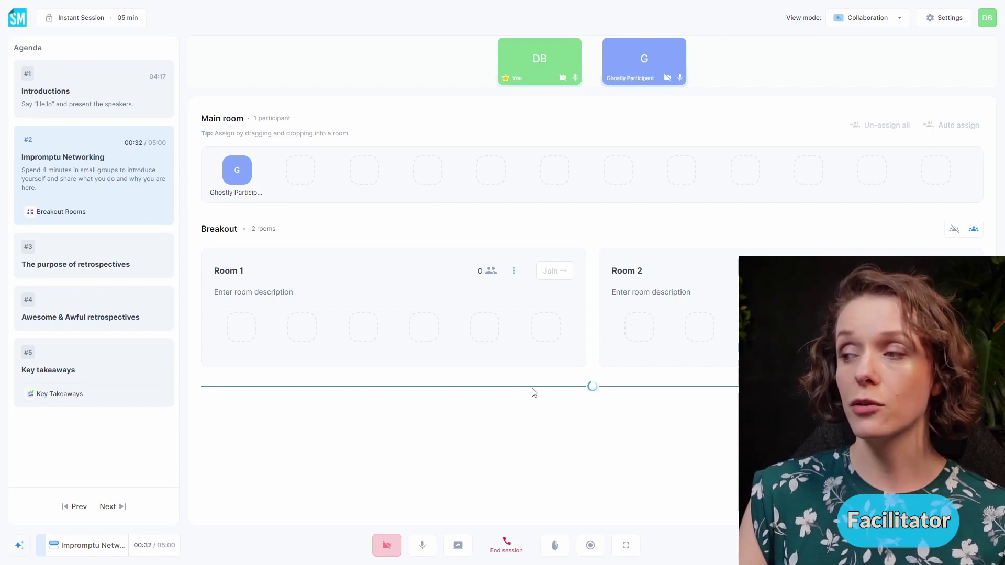
left_click(590, 518)
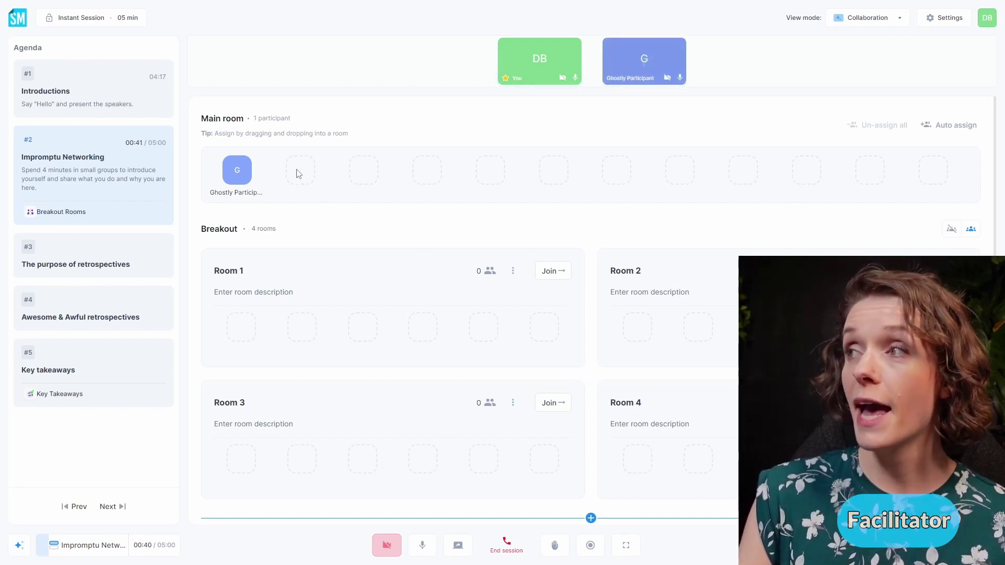
left_click_drag(234, 173, 241, 327)
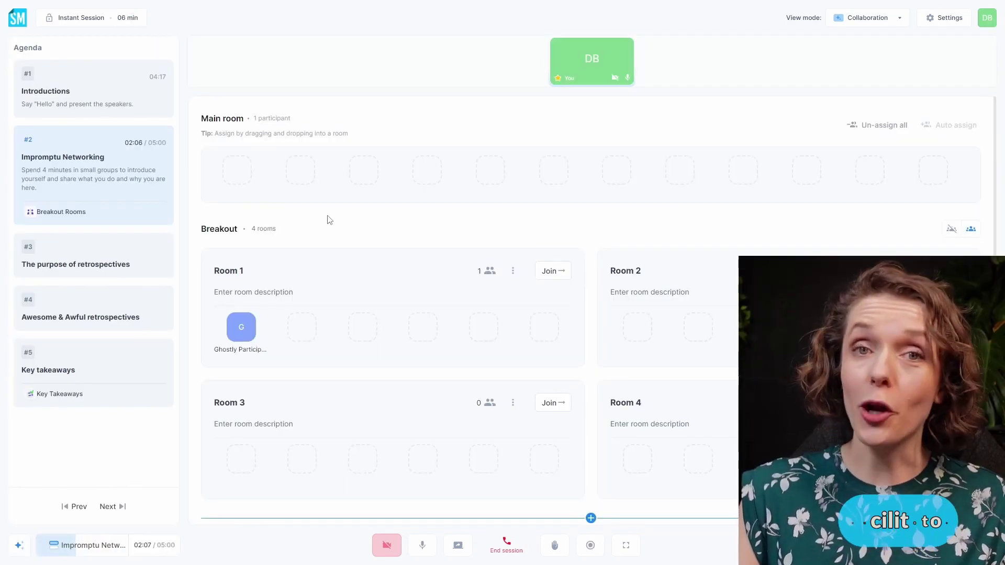
- Join Room 1, return to the Main Room, un-assign all participants, and expand the agenda
left_click(553, 272)
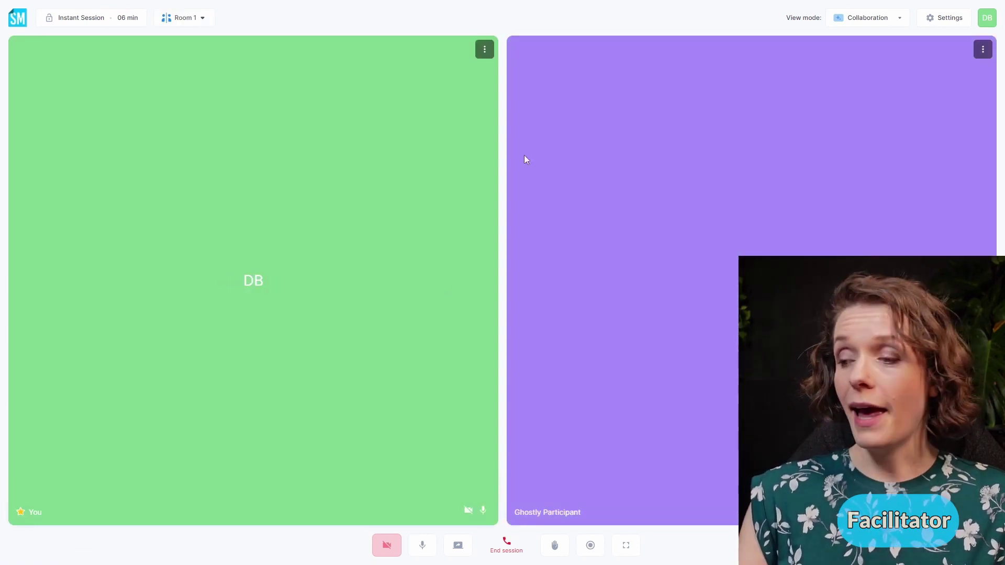
left_click(180, 18)
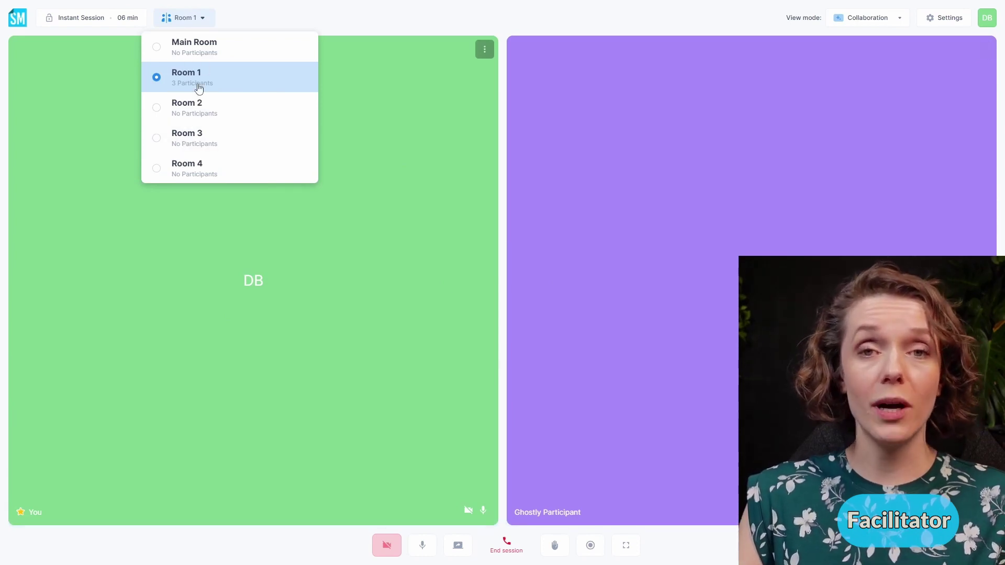
left_click(202, 47)
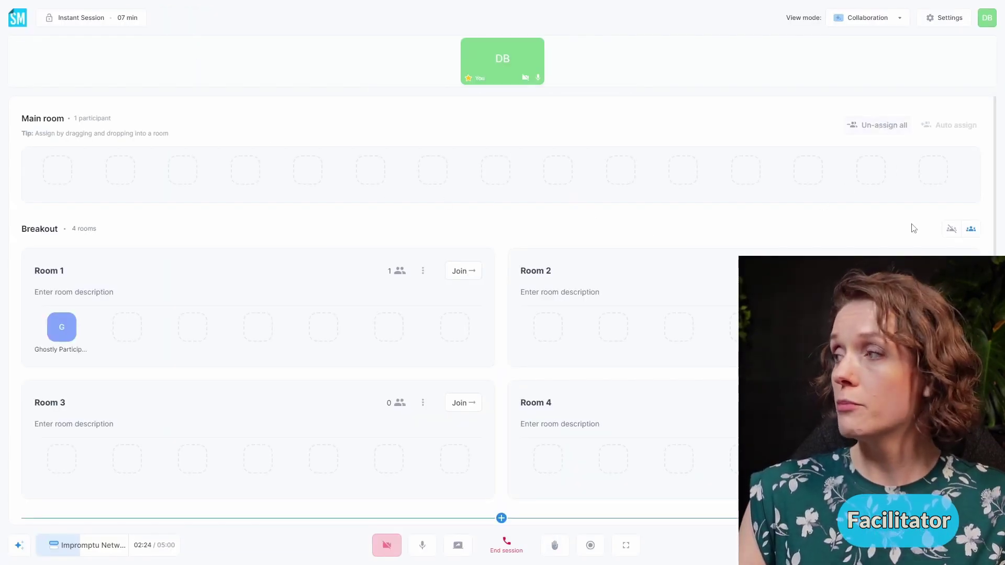
left_click(880, 125)
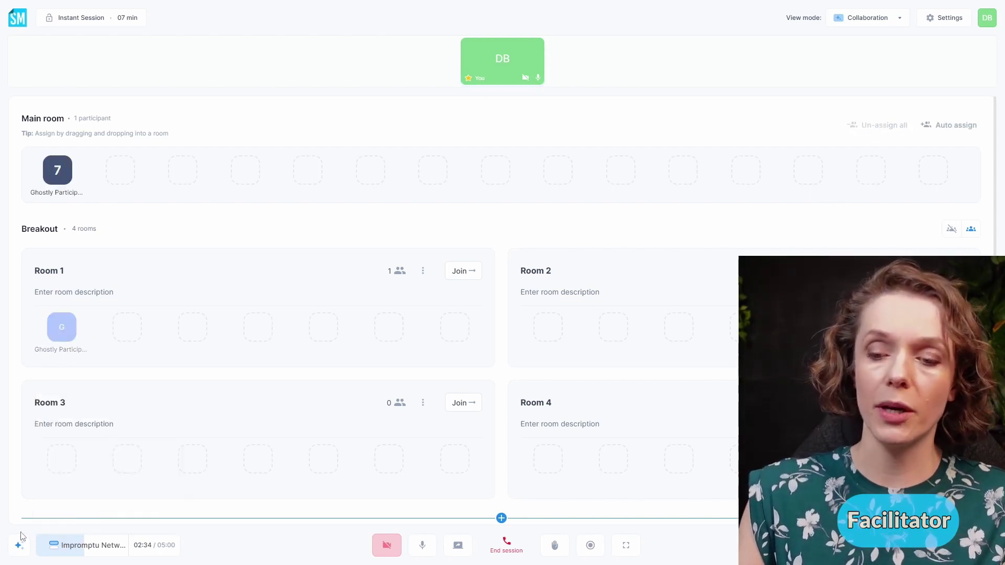
left_click(52, 544)
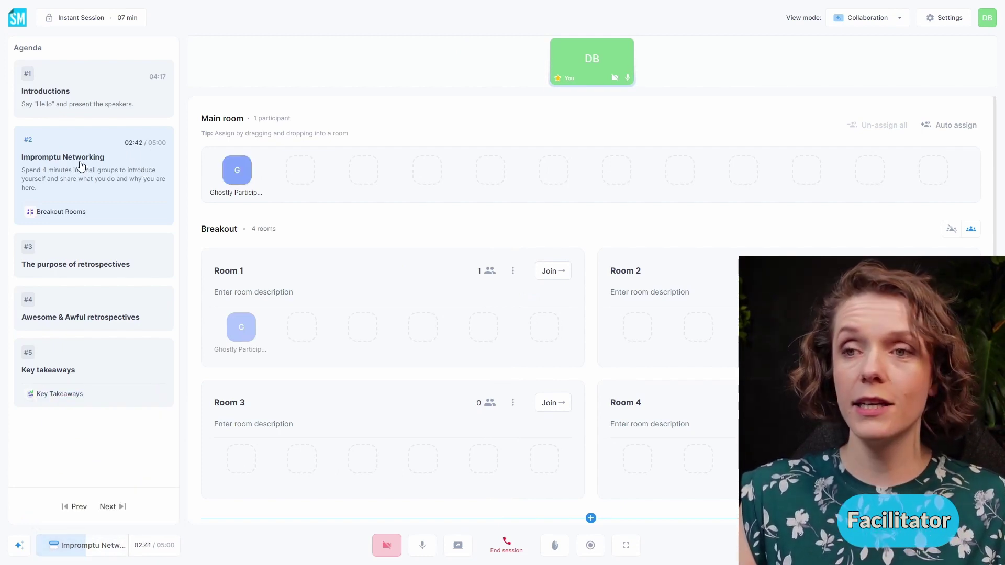
mouse_move(68, 249)
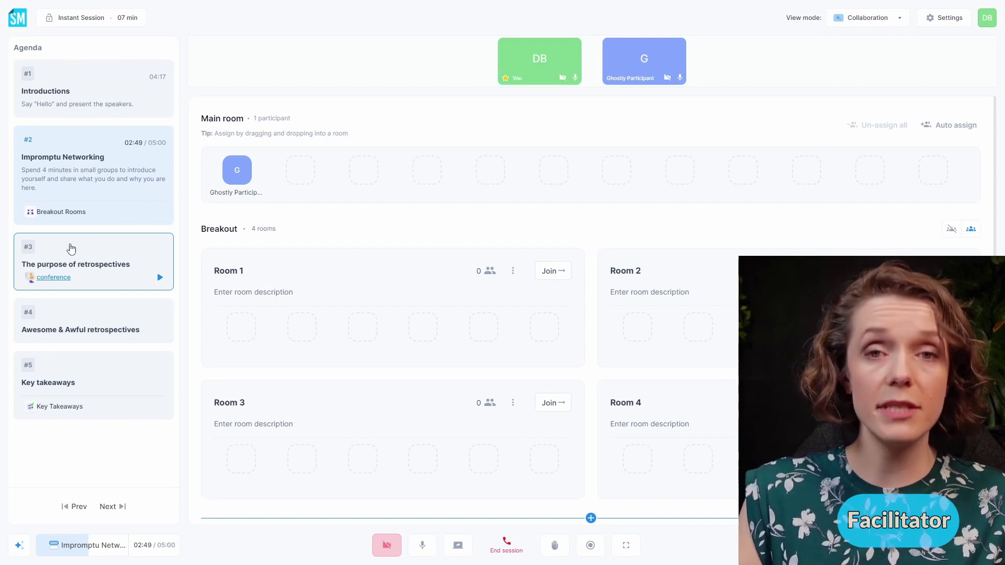
- Start The purpose of retrospectives item and switch the agenda into edit mode
left_click(128, 254)
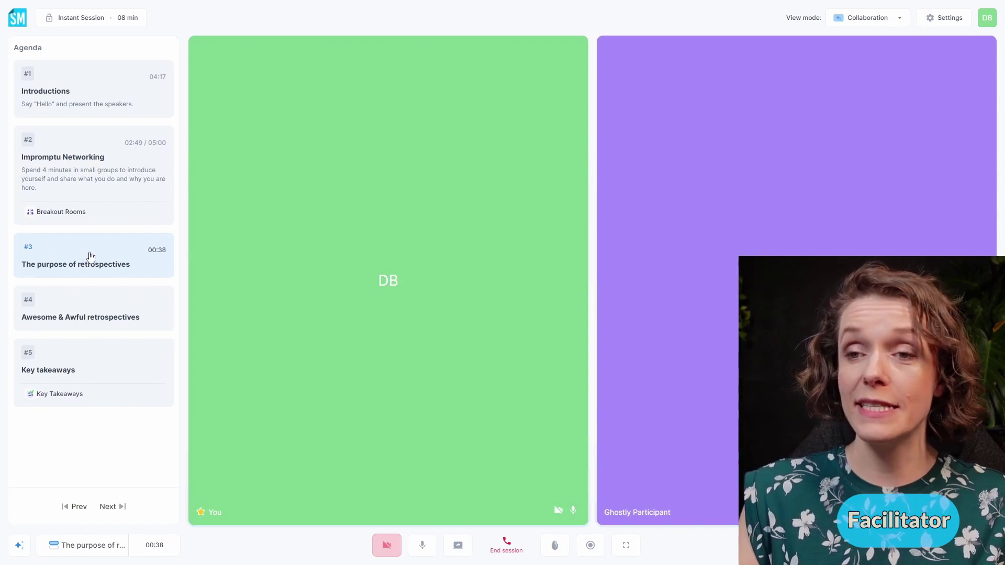
left_click(75, 545)
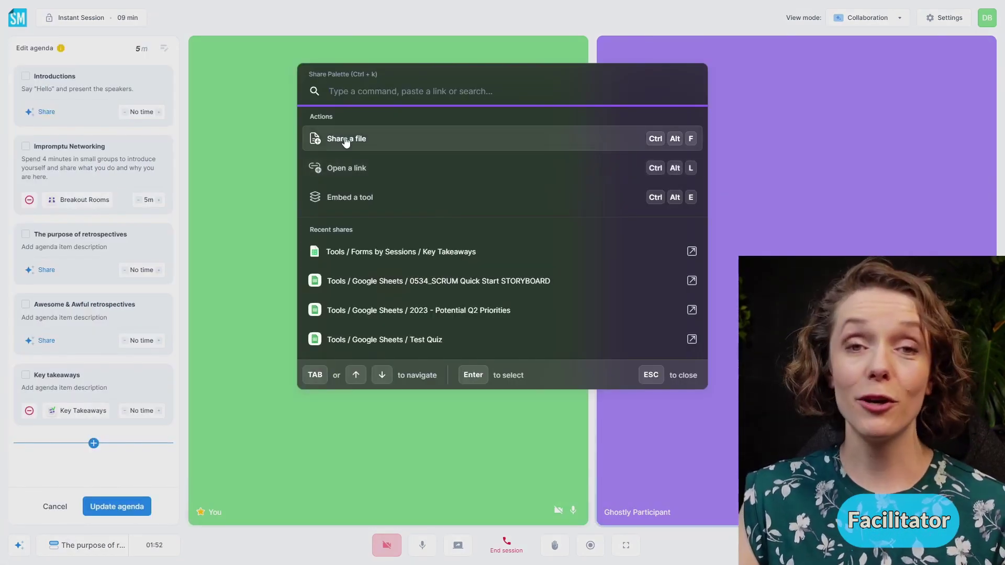
left_click(343, 139)
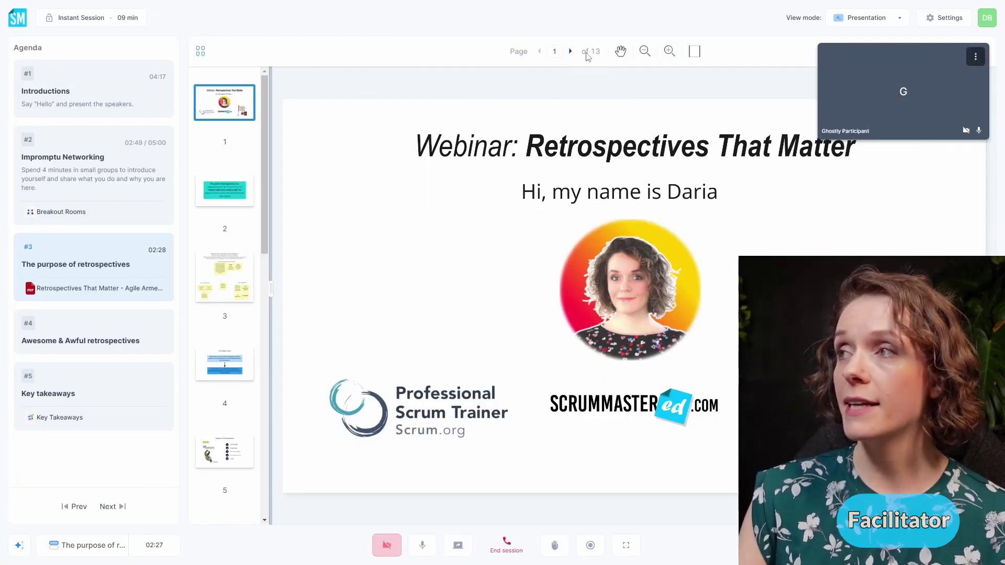
- Advance the retrospectives PDF from slide 1 to page 6, Easy Steps to Any Retrospective
left_click(570, 52)
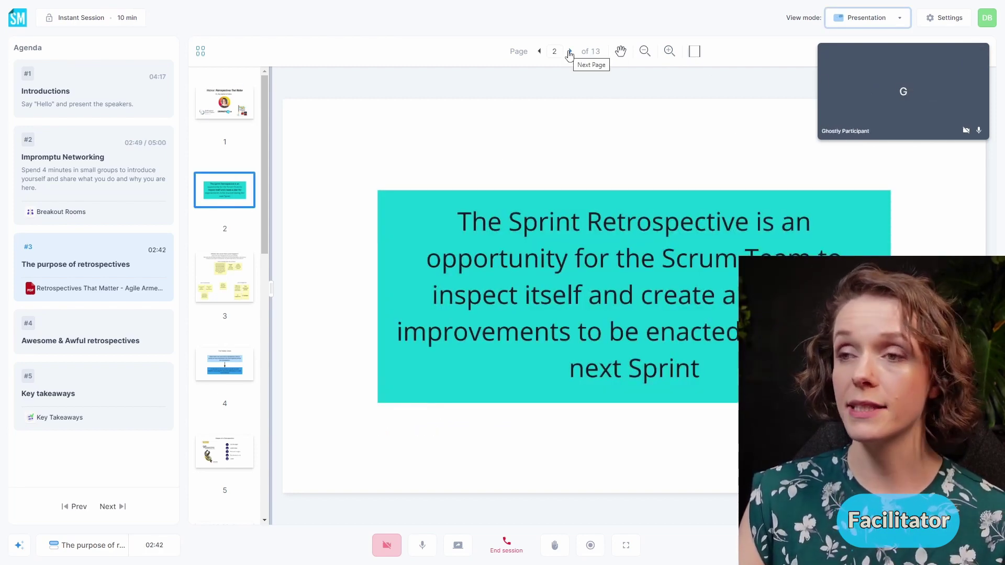
left_click(570, 52)
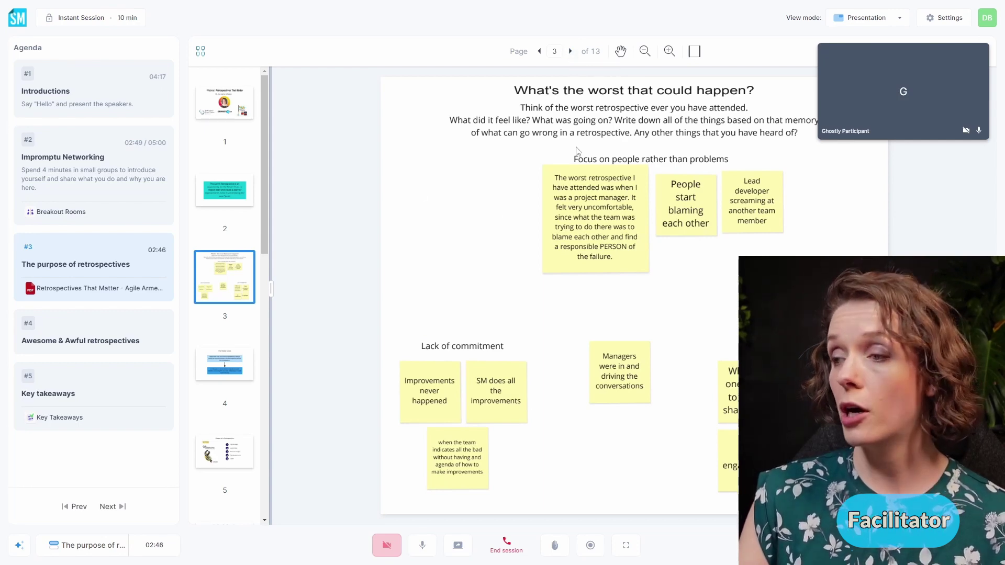
left_click(569, 53)
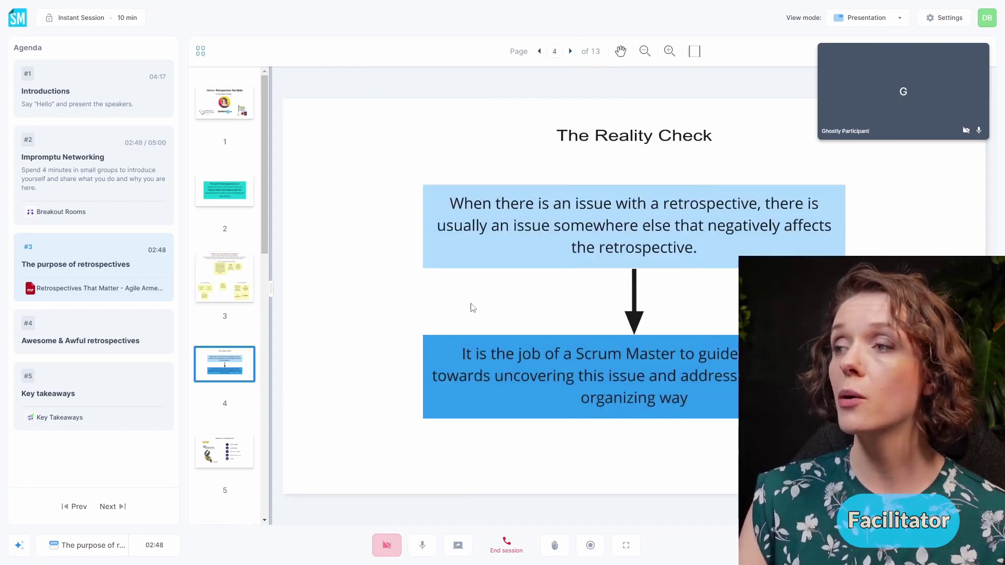
left_click(570, 53)
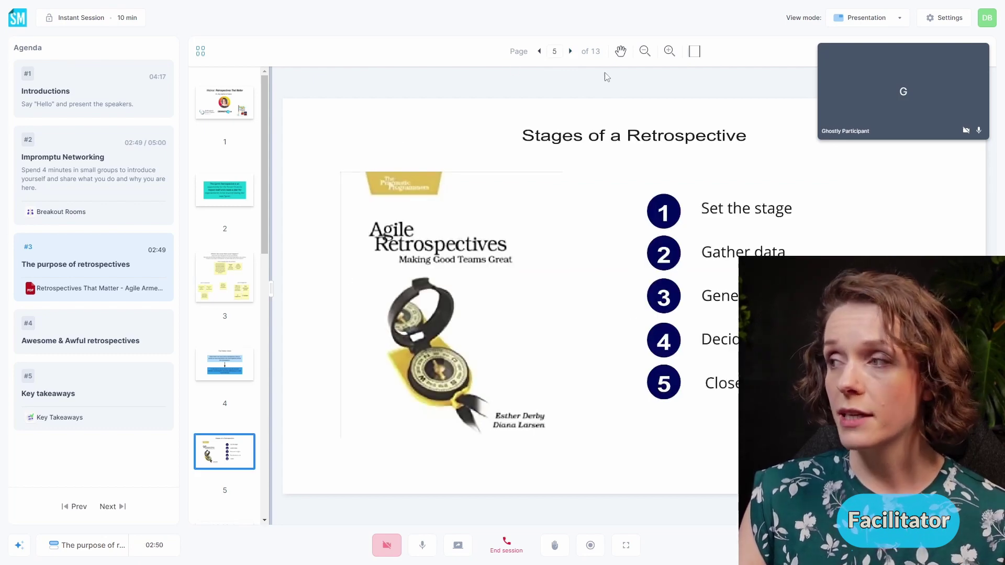
left_click(570, 51)
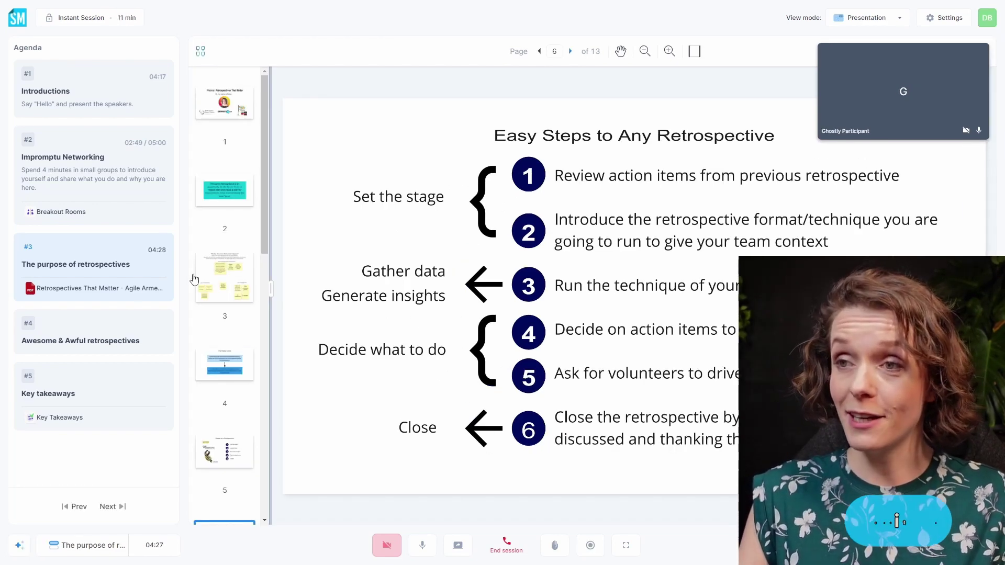
mouse_move(99, 316)
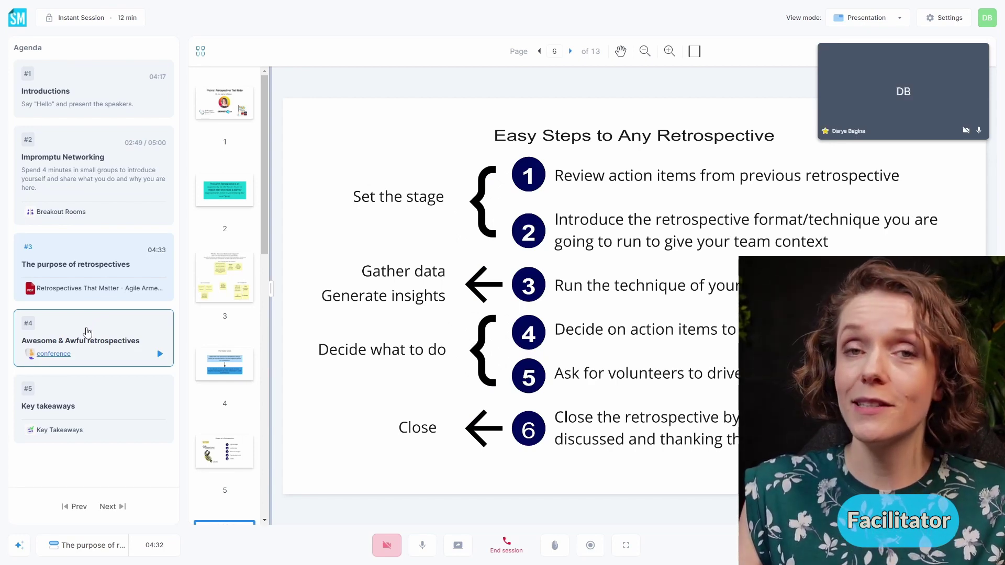
- Start Awesome & Awful retrospectives and select it with the agenda in edit mode
left_click(87, 332)
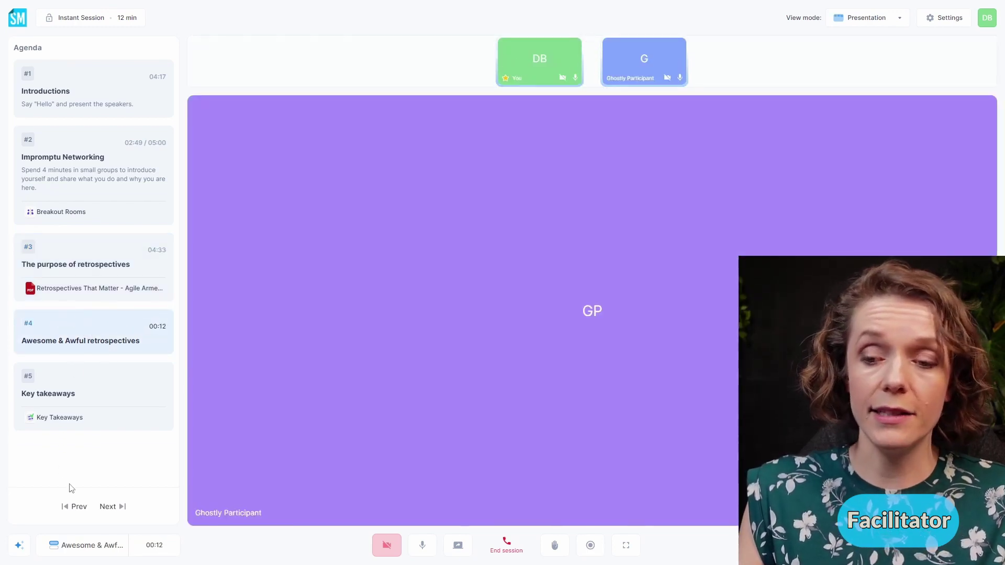
left_click(124, 545)
left_click(118, 481)
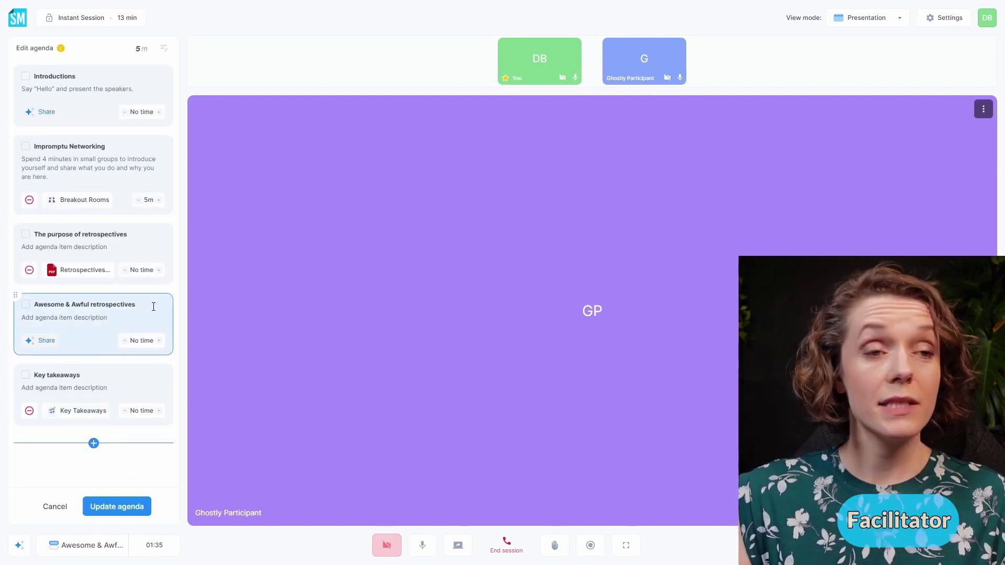
left_click(141, 304)
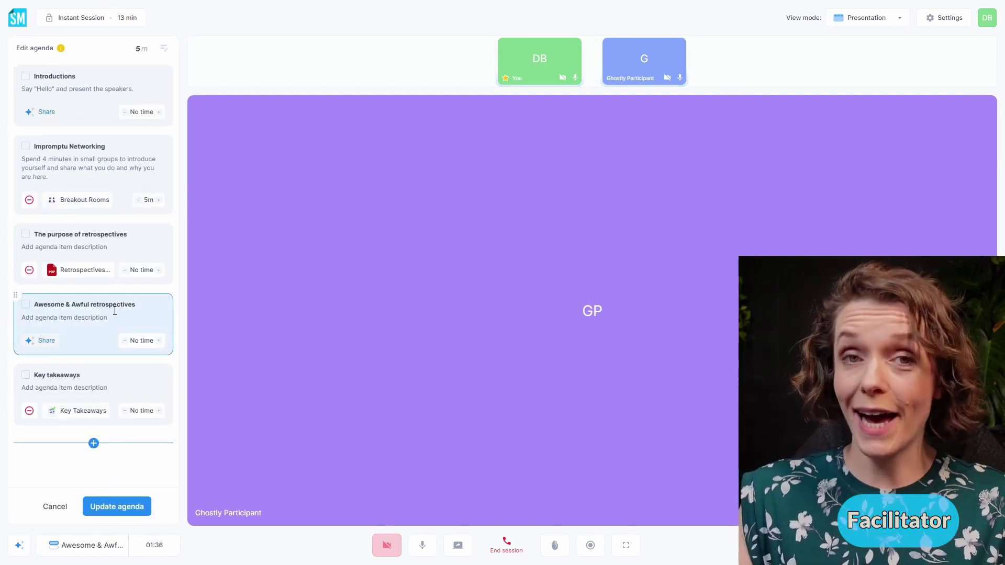
- Embed Miro on the item and choose the [TEMPLATE] Workshop Mastering Retrospective board
left_click(37, 342)
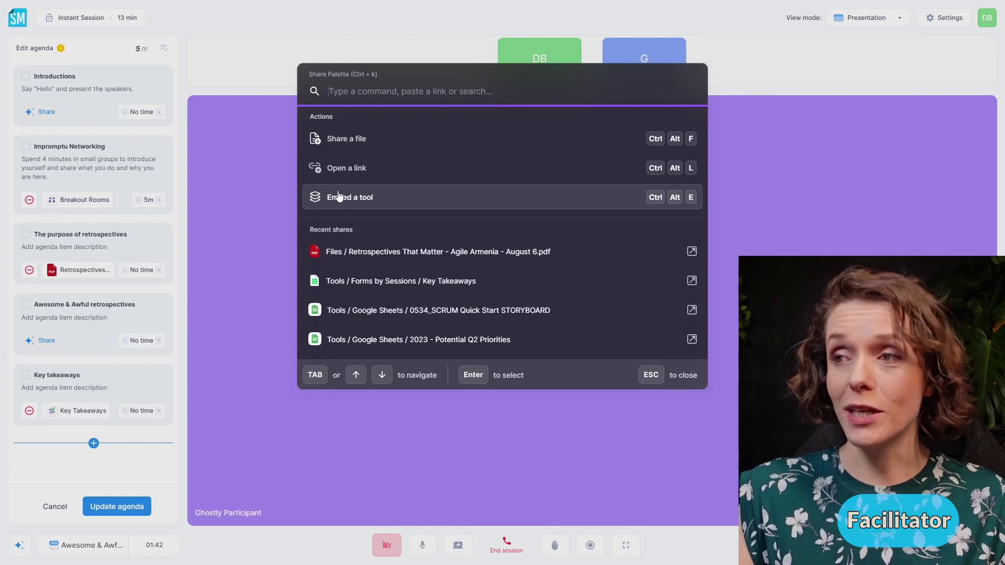
left_click(347, 198)
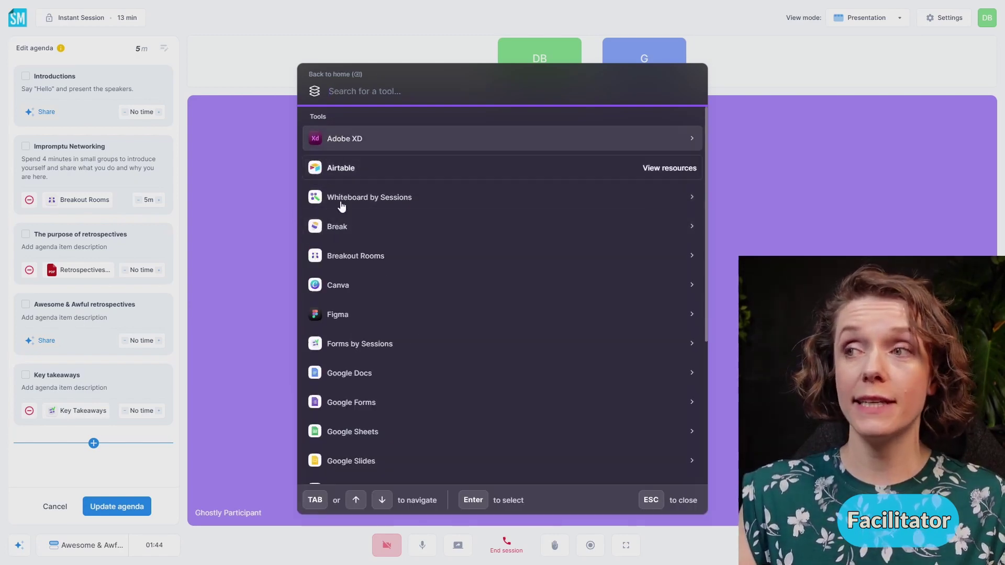
scroll(370, 283, "down", 5)
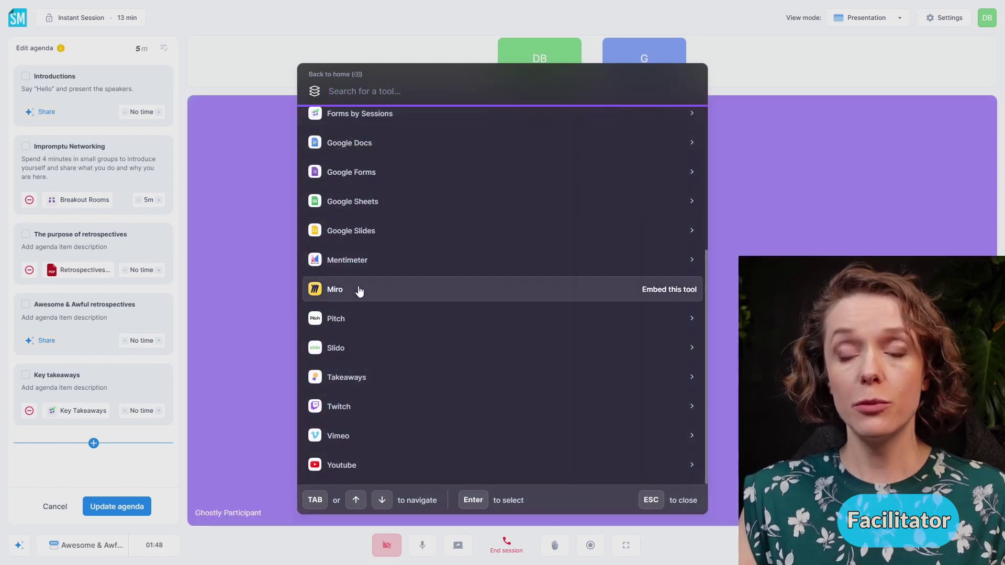
left_click(354, 289)
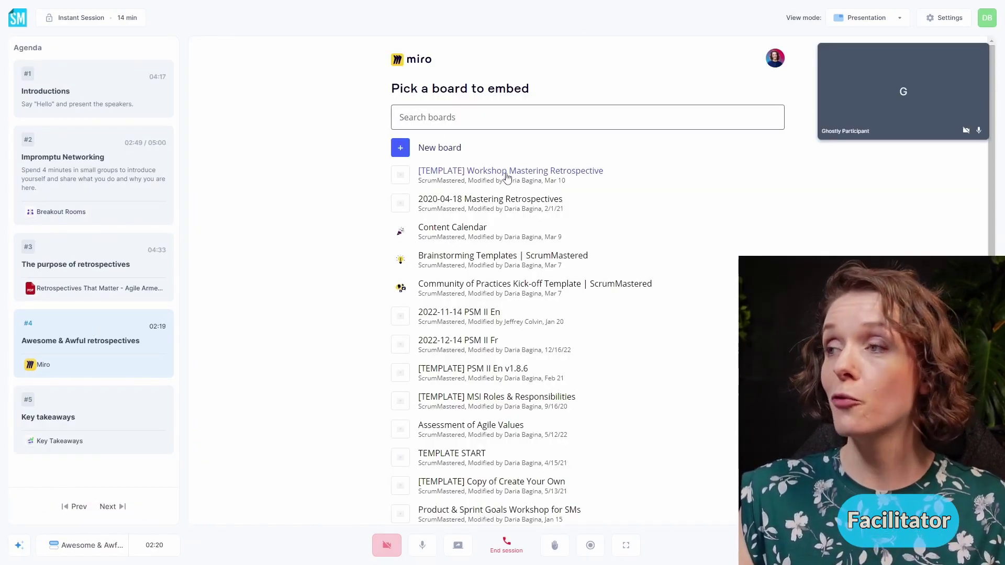
left_click(507, 176)
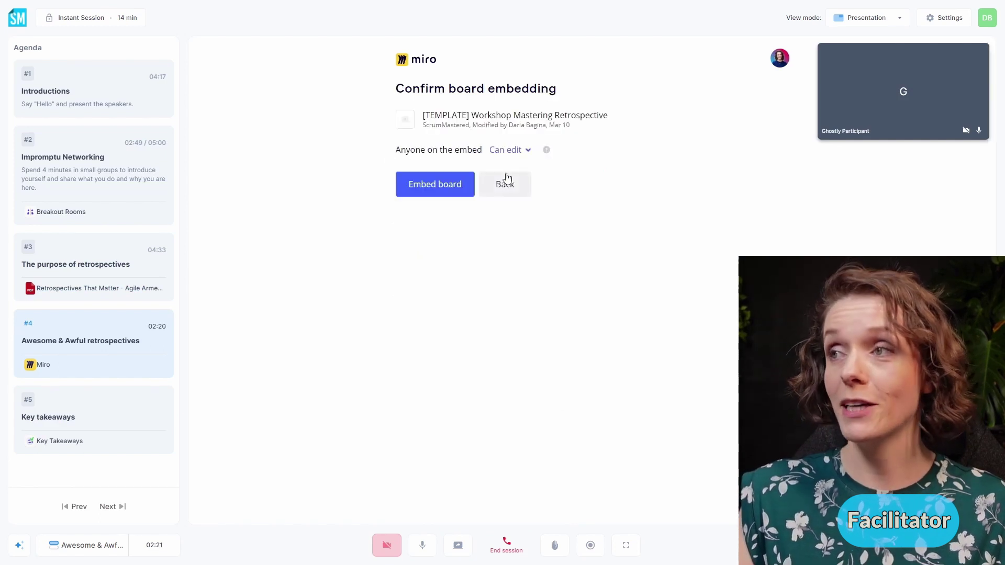
- Embed the Workshop Mastering Retrospective board and bring its Awesome and Awful frames into view
left_click(430, 196)
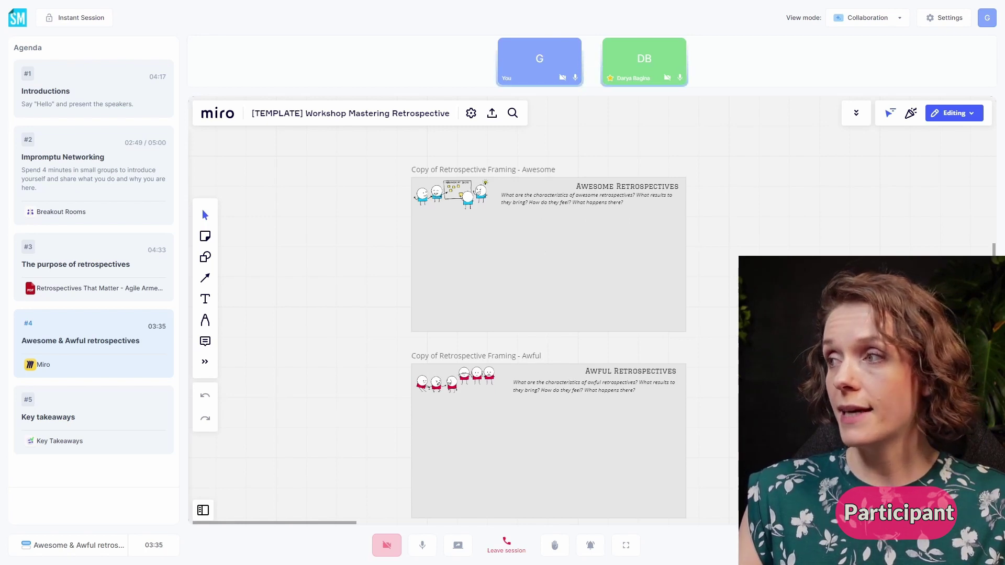
scroll(600, 210, "down", 2)
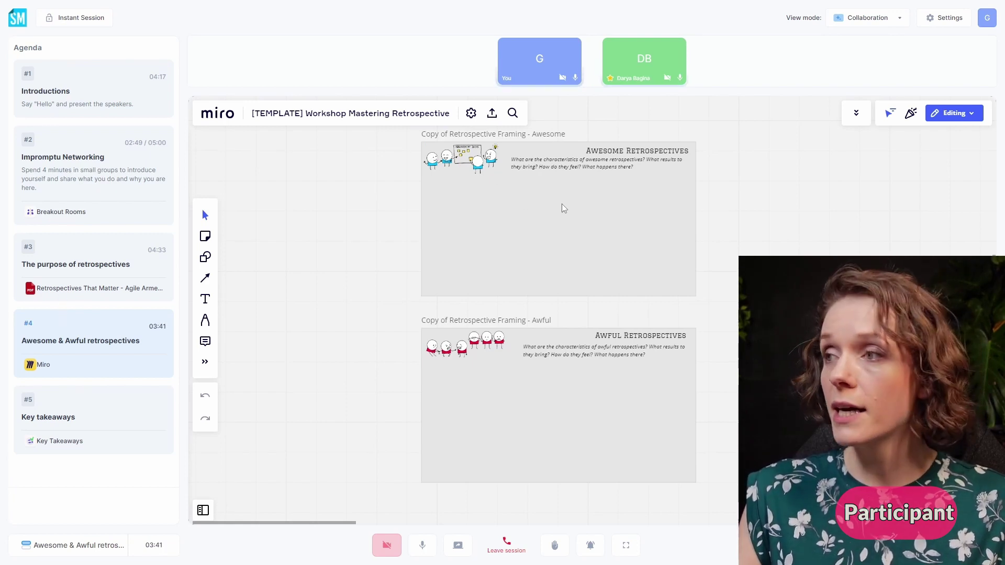
scroll(605, 211, "up", 1)
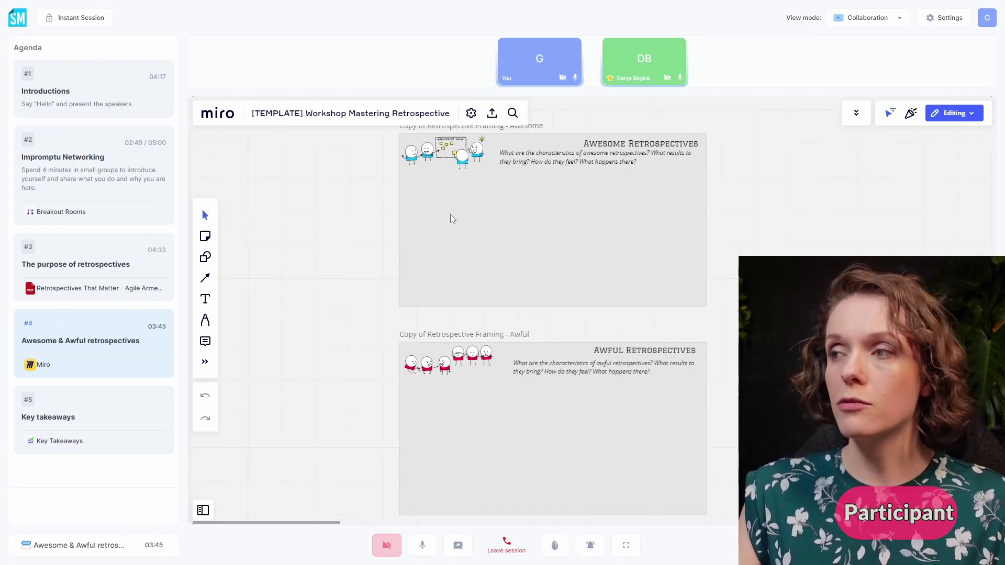
- Add a yellow sticky note to the Awesome frame and shrink it to size
left_click(205, 236)
left_click(449, 215)
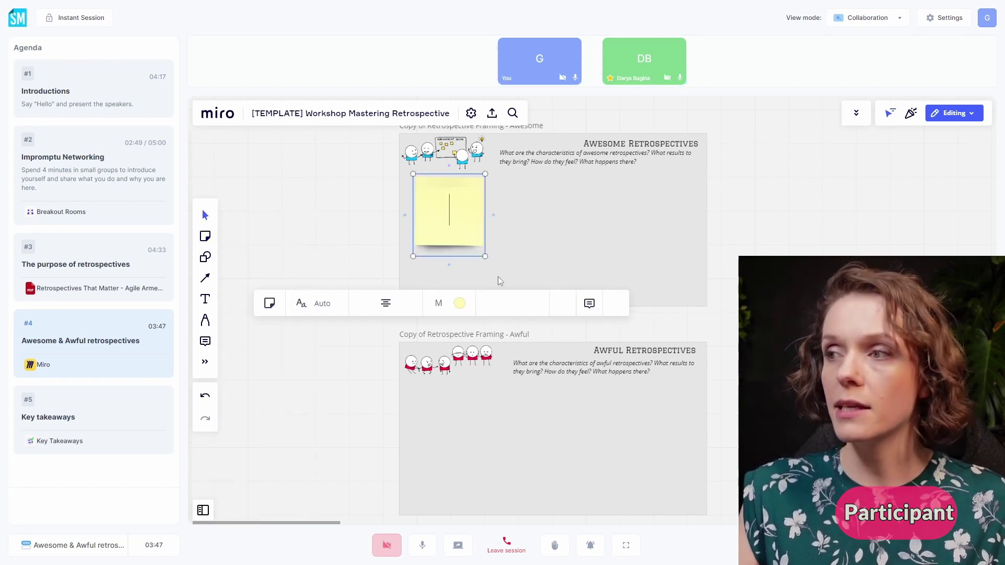
left_click_drag(485, 256, 451, 216)
left_click(743, 212)
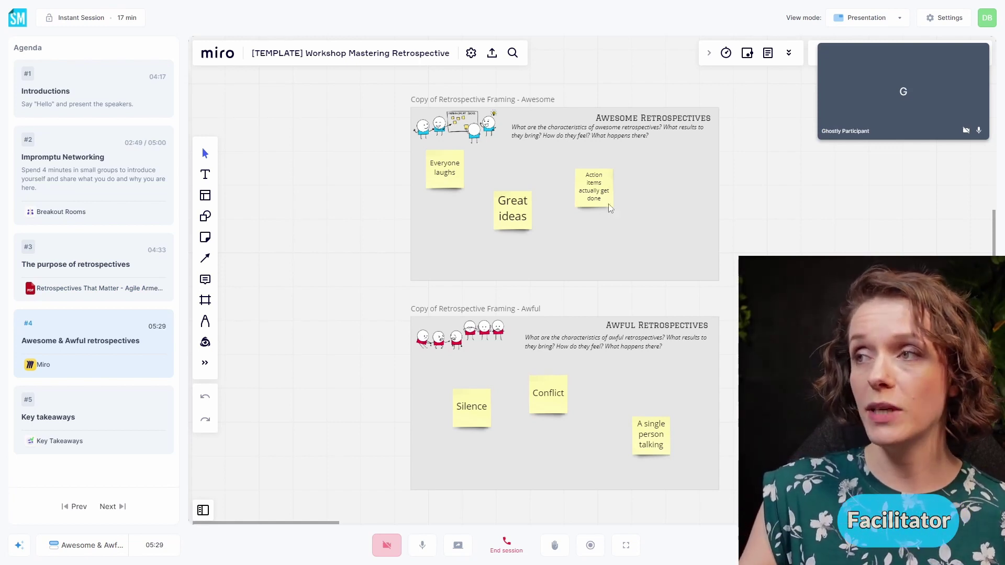
- Reposition the Conflict and A single person talking stickies, then add an orange sticky to the Awesome frame
left_click_drag(542, 398, 570, 412)
left_click_drag(645, 441, 650, 396)
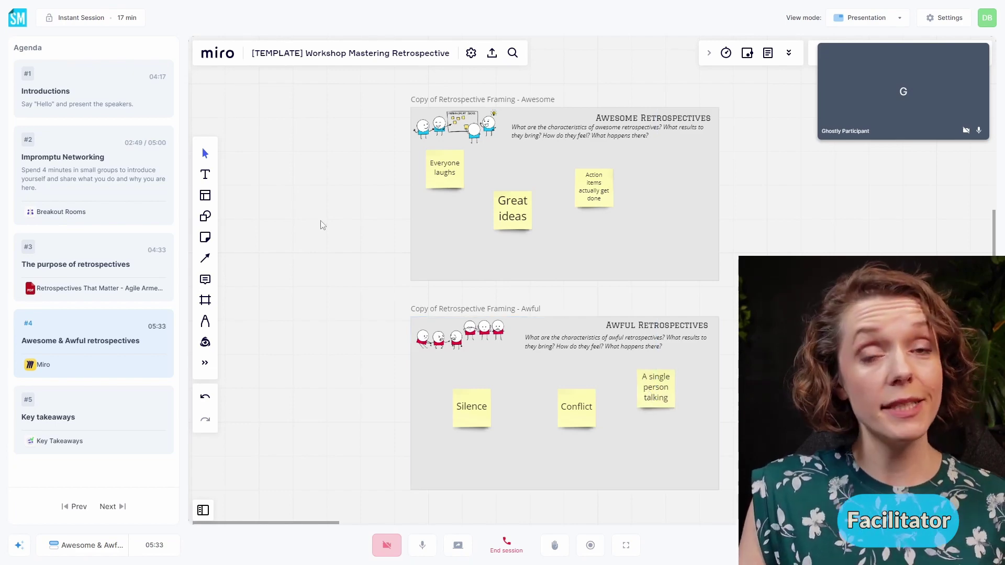
left_click(205, 237)
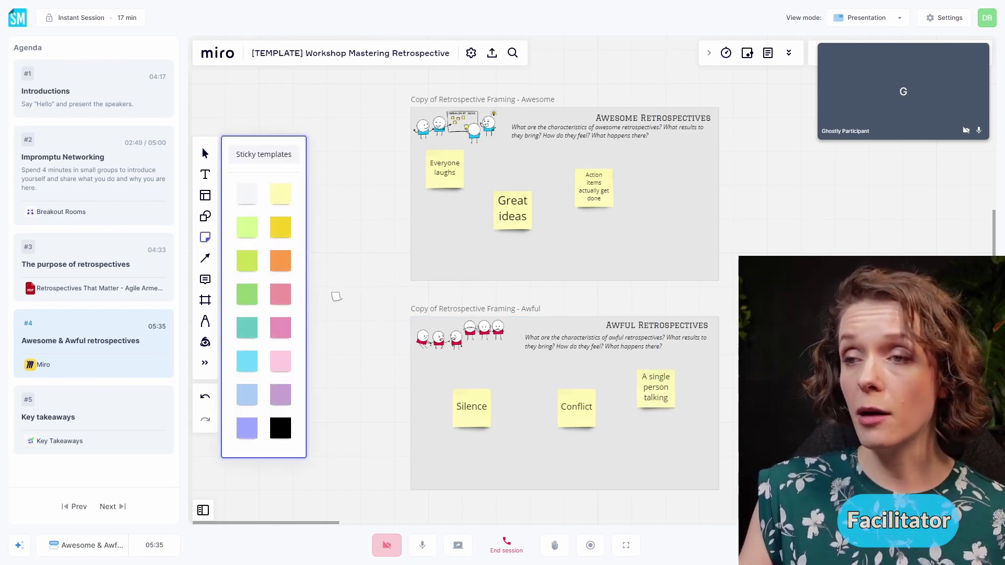
left_click(289, 267)
left_click(426, 242)
left_click_drag(425, 256, 442, 253)
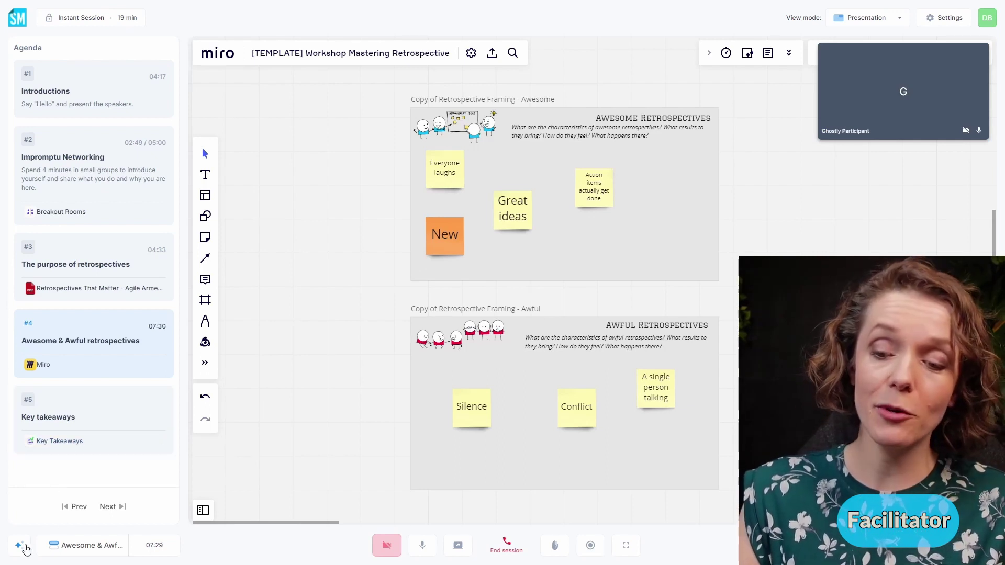
- Insert a new agenda item titled 'Watch a video' after Awesome & Awful retrospectives
left_click(61, 548)
left_click(64, 481)
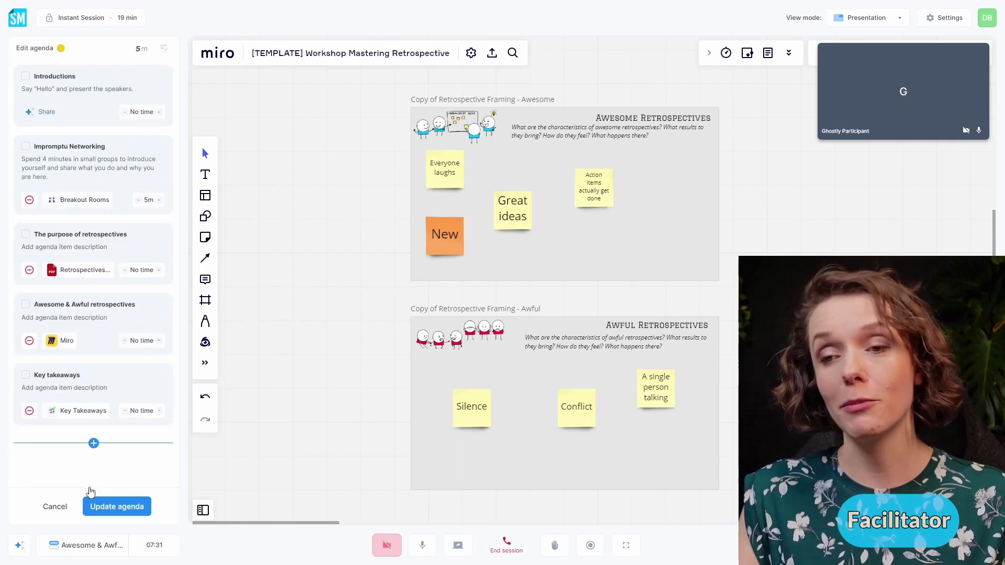
left_click(25, 305)
left_click(164, 48)
type("Lea")
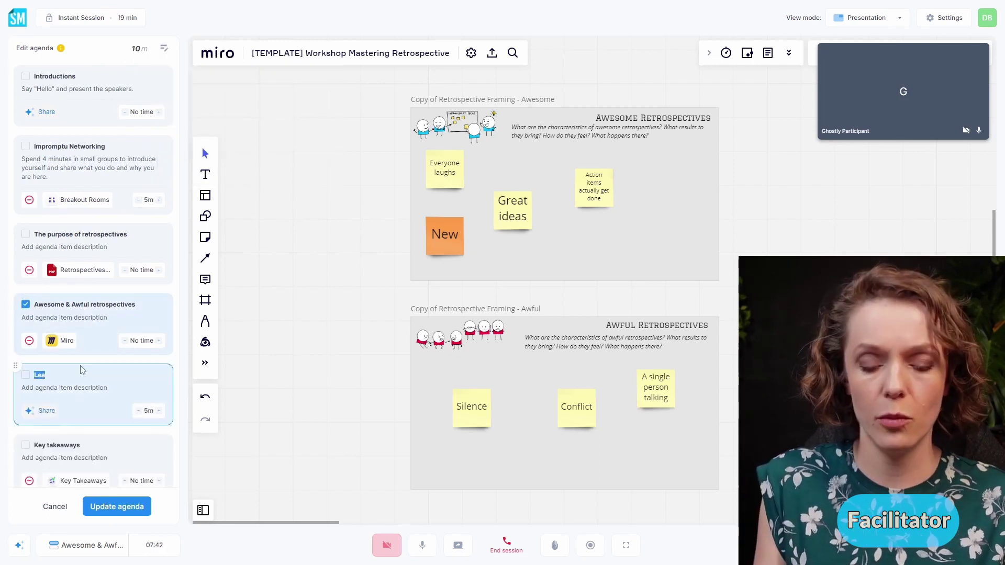
type("Watch a video")
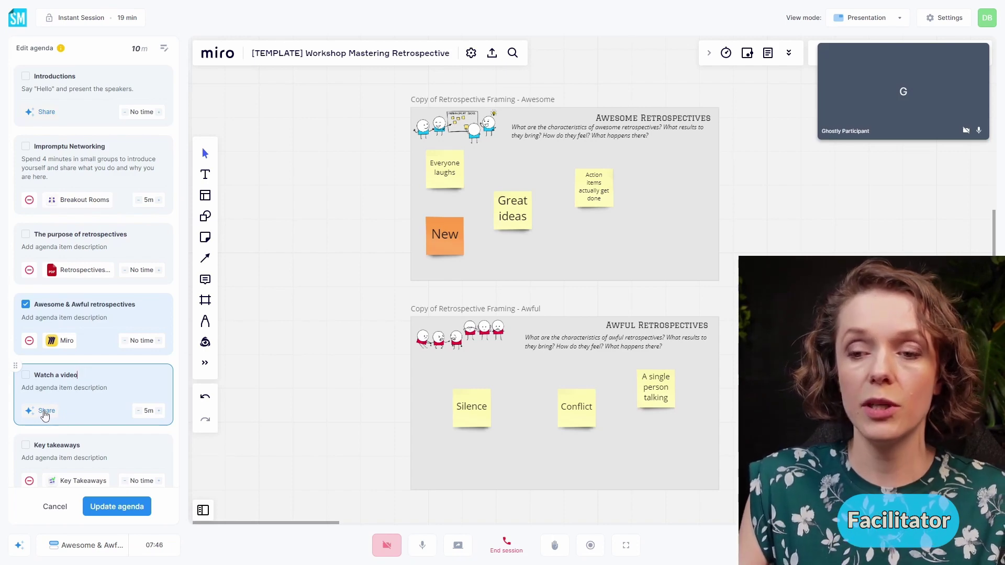
- Embed the YouTube video 'Retrospective Examples for Fun & Effective Sprints' in the Watch a video item
left_click(43, 411)
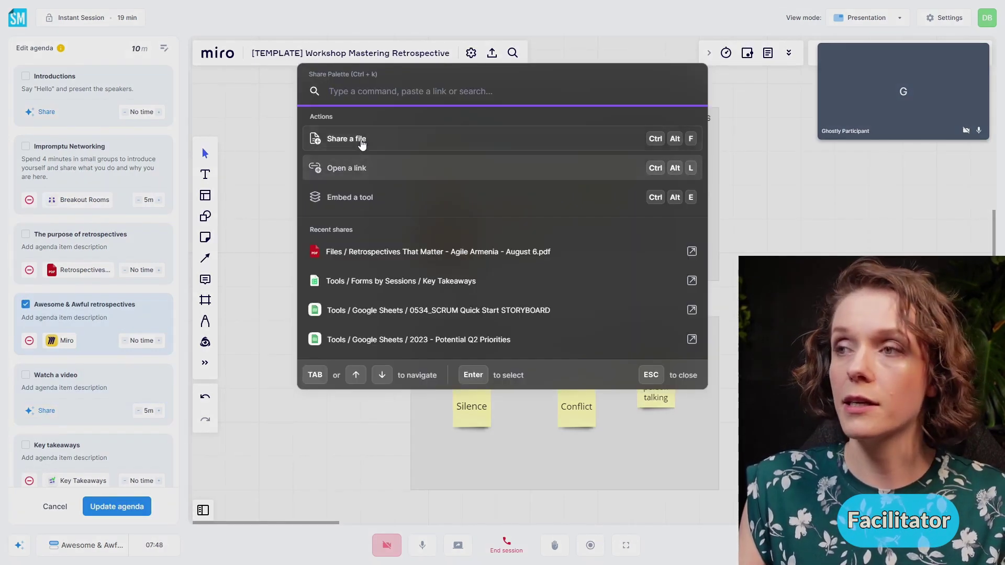
left_click(355, 194)
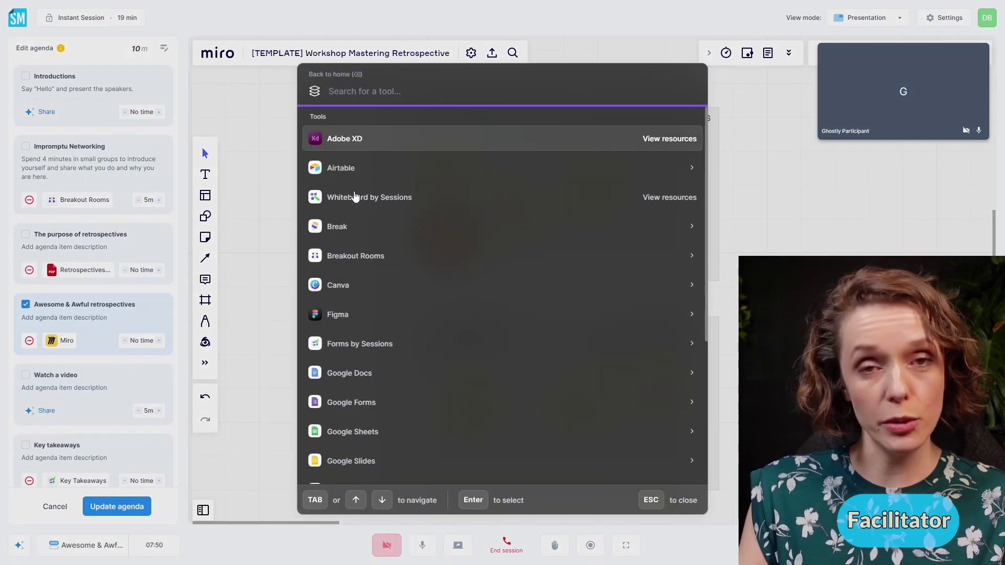
scroll(382, 298, "down", 5)
left_click(386, 462)
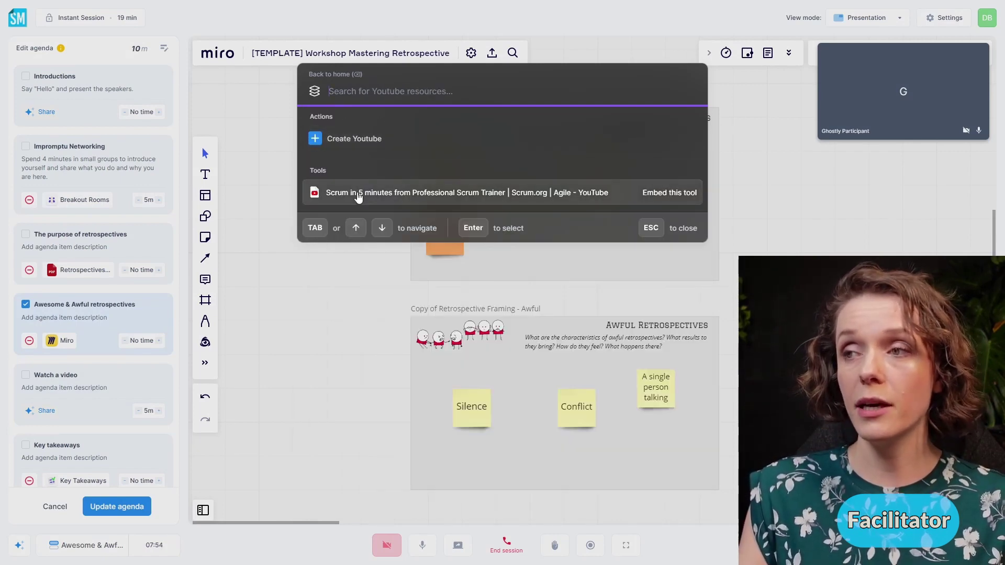
type("https://youtu.be/g2T0GSwaxb8")
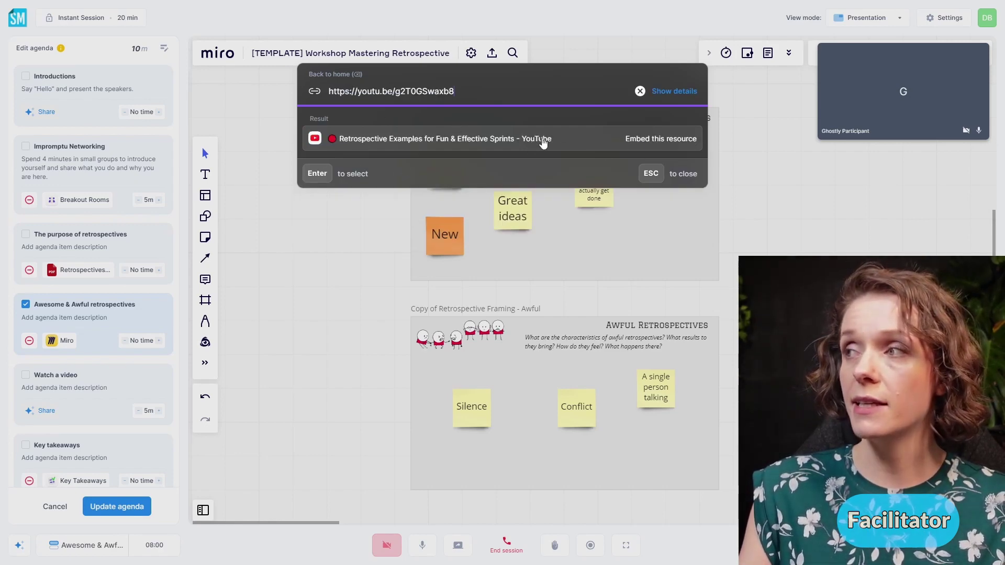
left_click(666, 139)
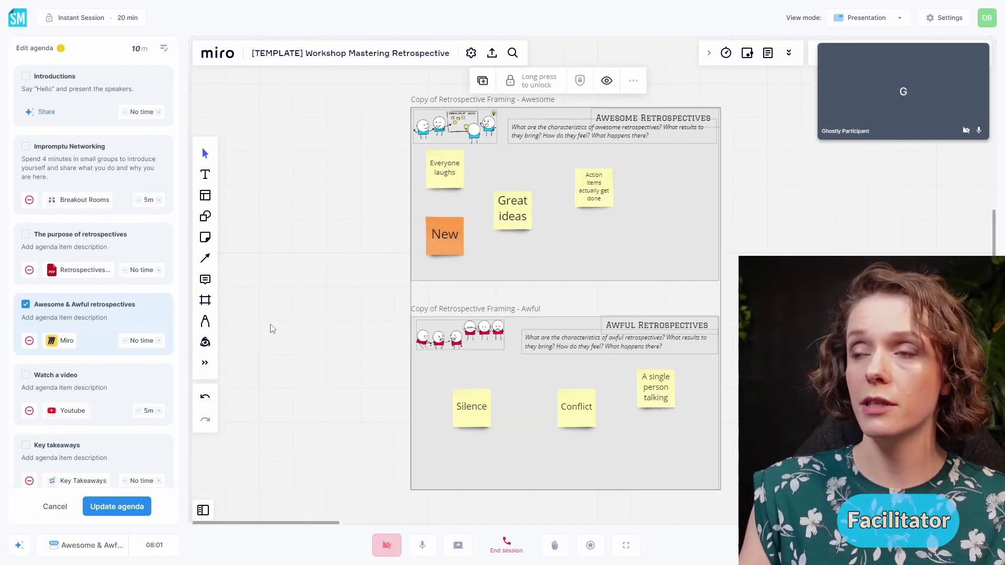
- Save the agenda, start Watch a video, play the retrospective video with sound, then pause it
left_click(112, 508)
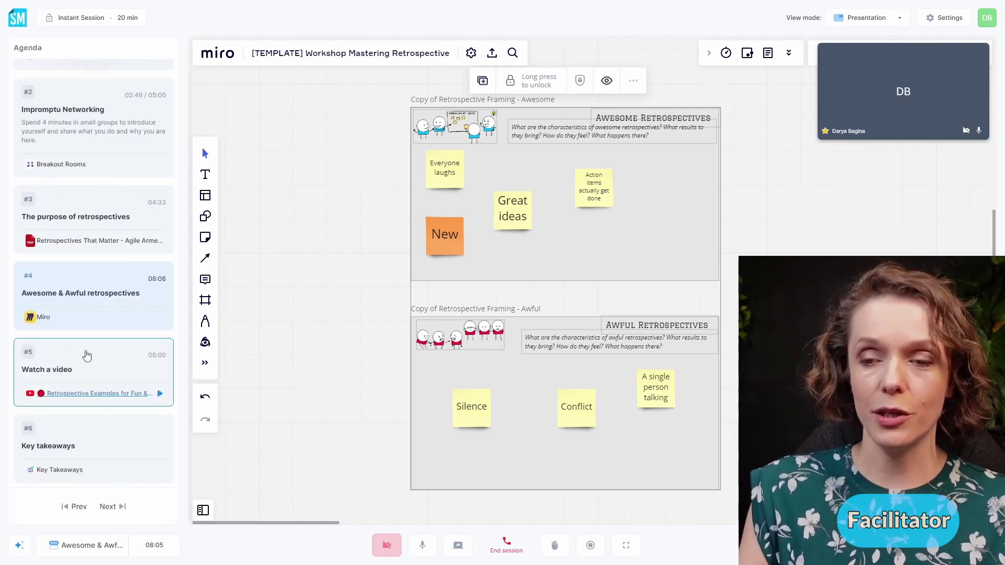
left_click(87, 356)
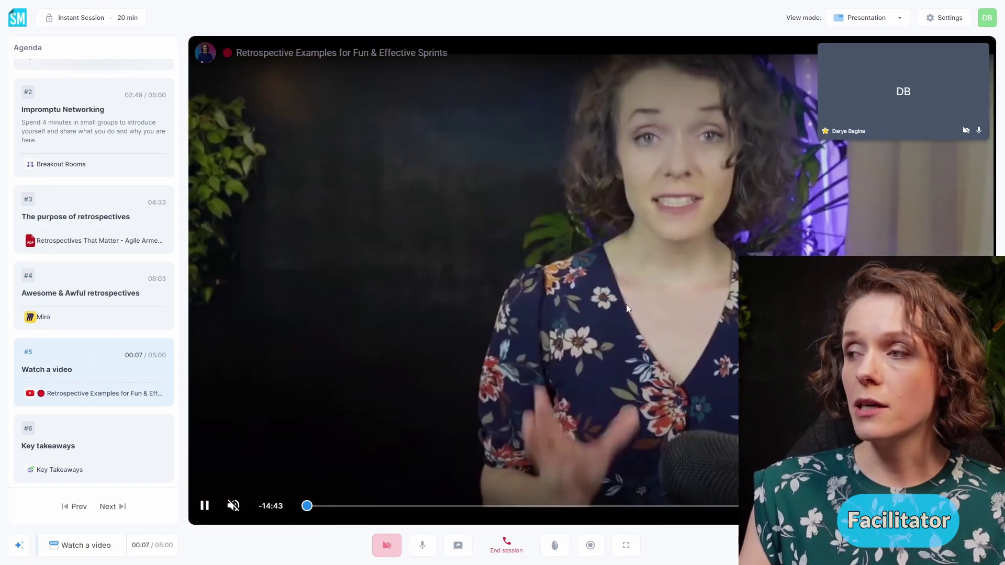
left_click(625, 309)
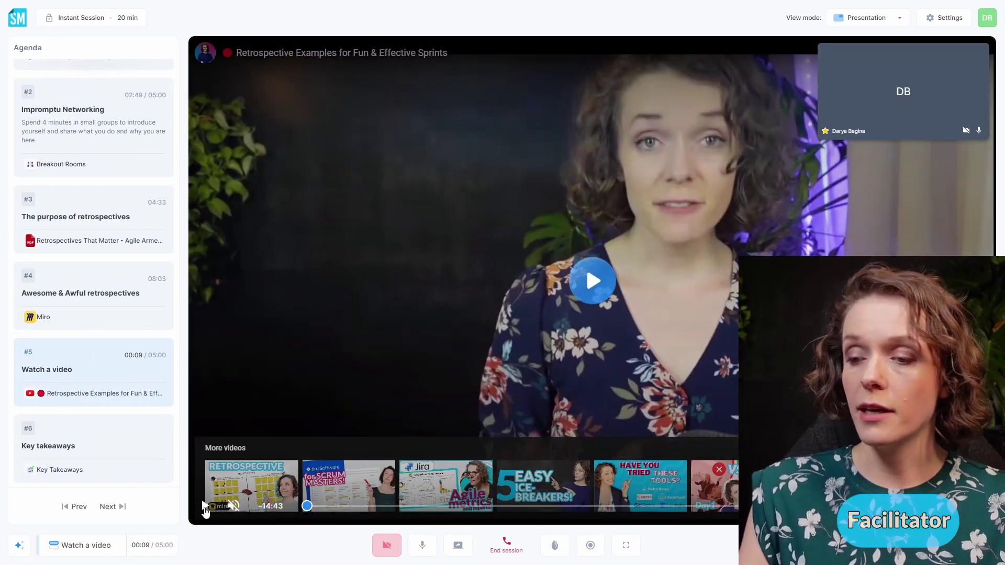
left_click(203, 506)
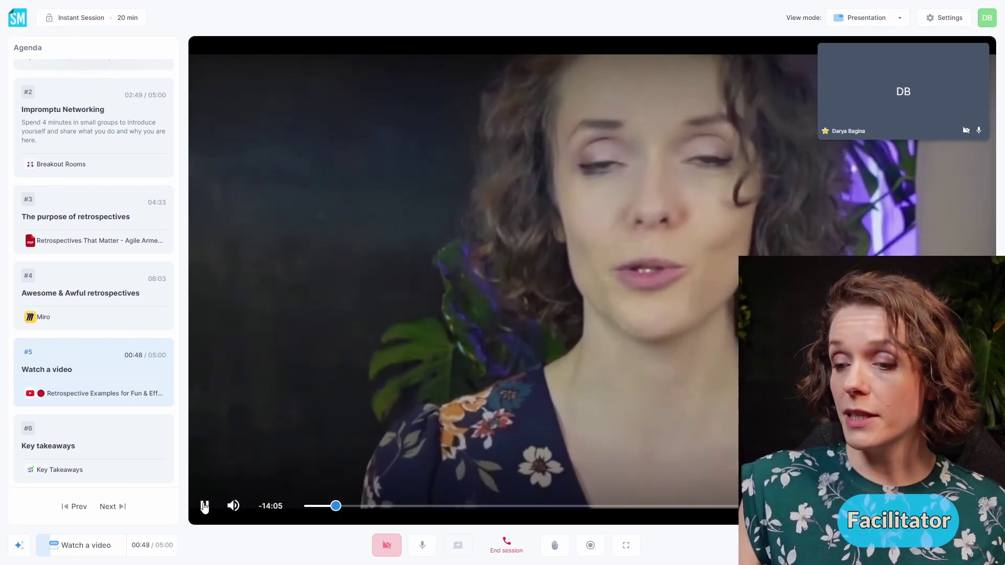
left_click(204, 505)
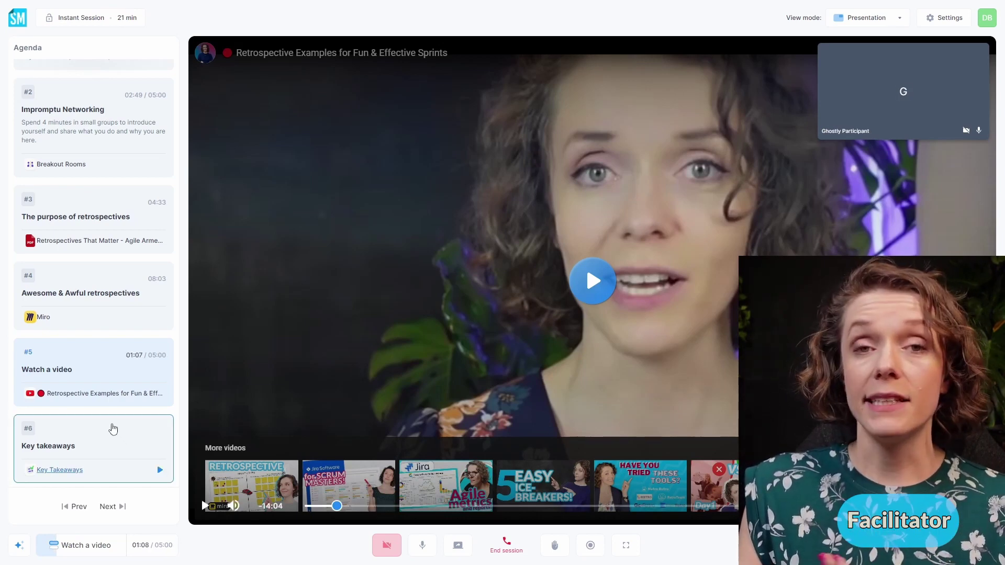
- Start Key takeaways and submit its form with 'It was awesome!' and a five-star rating
left_click(113, 430)
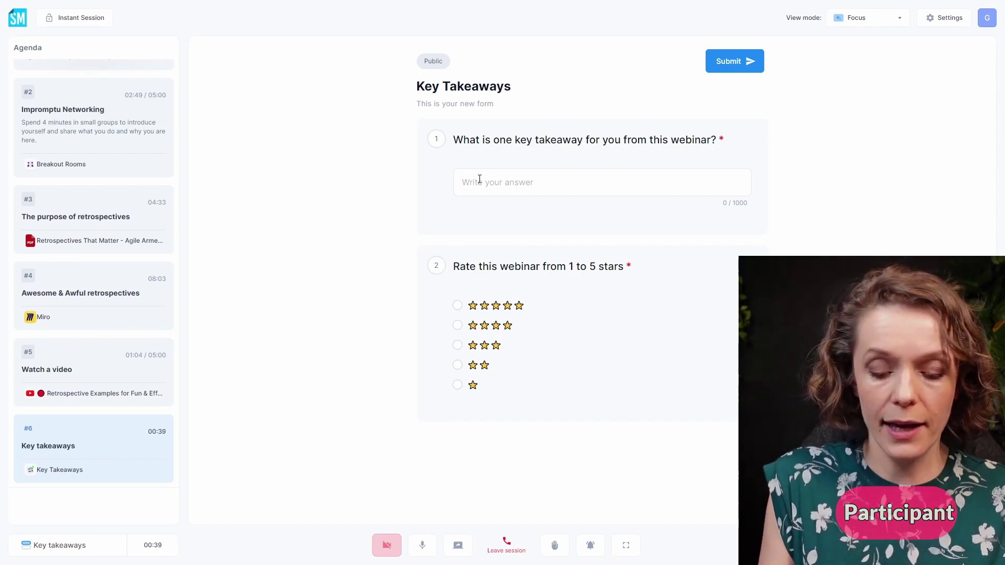
type("It wa")
type("s awesome!")
left_click(456, 305)
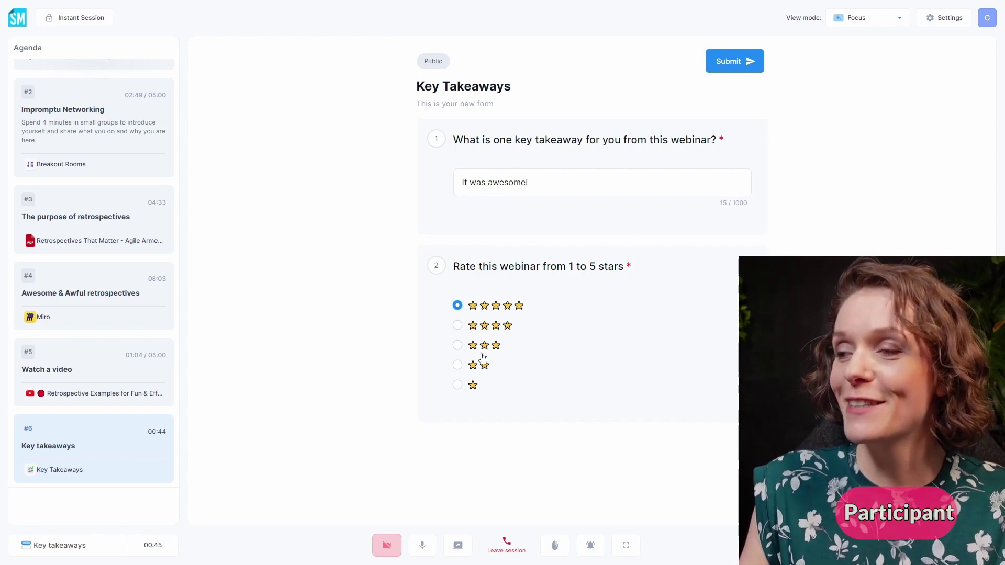
left_click(726, 72)
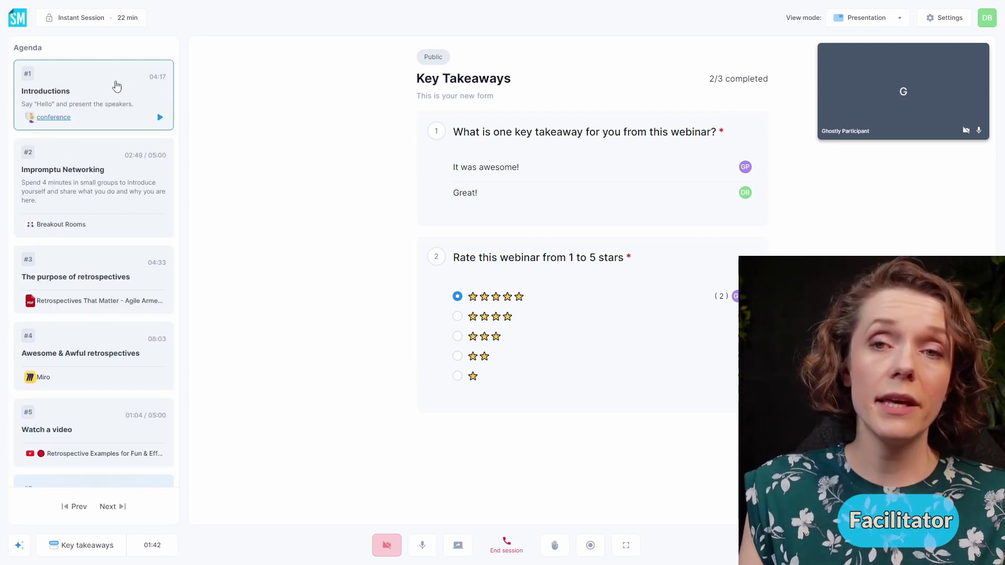
- Switch back to item #1 Introductions so both participants' video tiles fill the stage
scroll(113, 131, "down", 3)
scroll(102, 167, "up", 3)
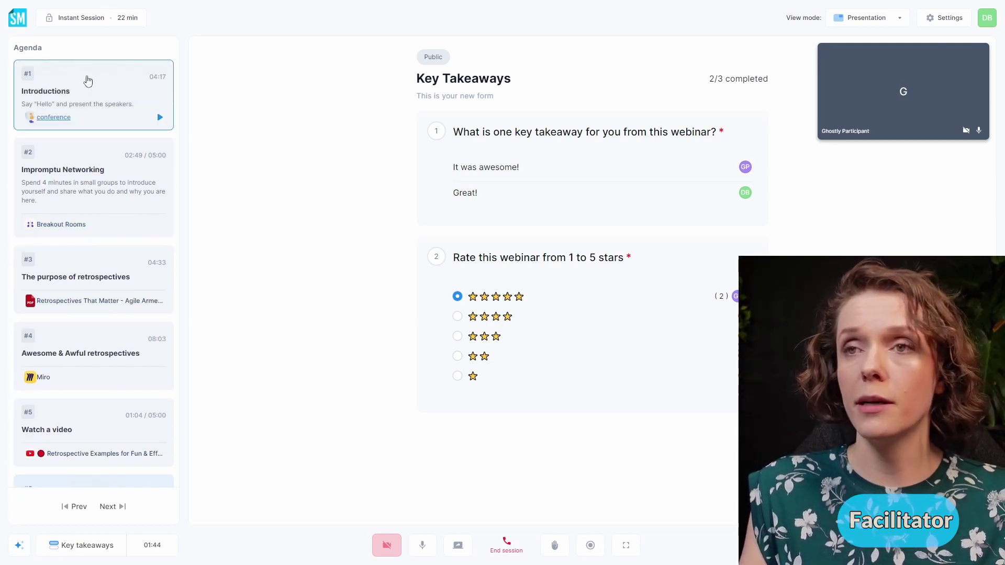
left_click(87, 77)
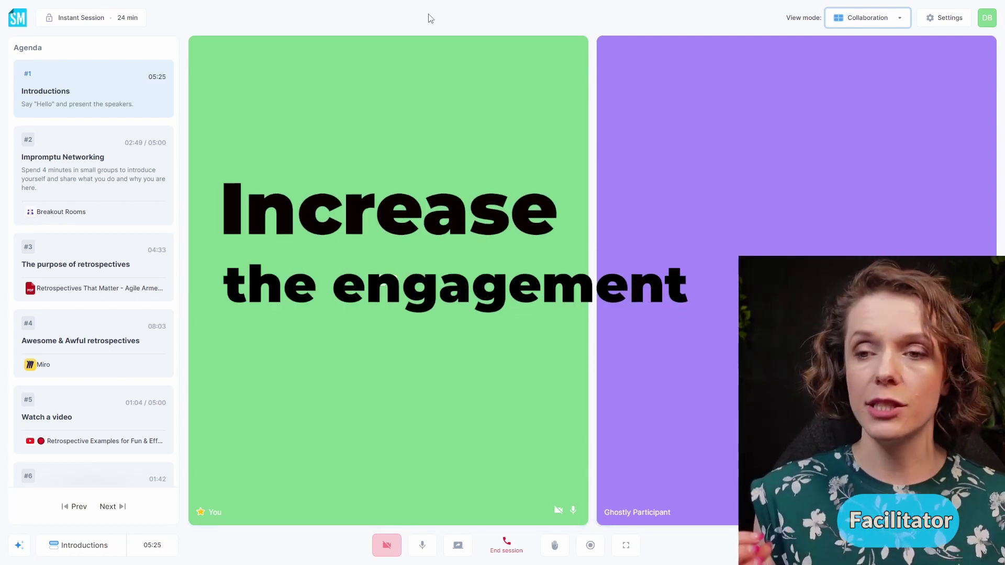
- Move through The purpose of retrospectives to Awesome & Awful retrospectives, loading its Miro board
left_click(108, 259)
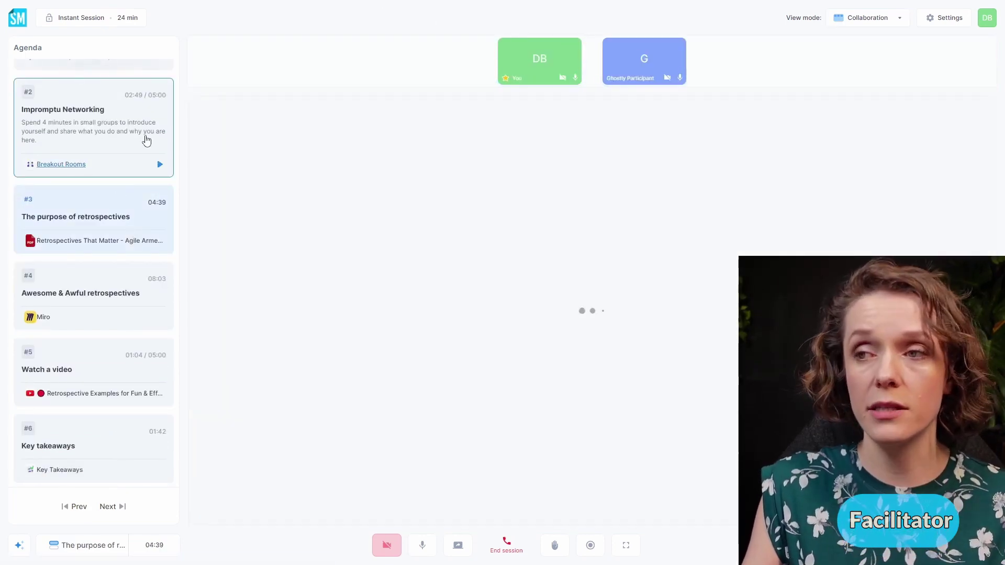
left_click(121, 274)
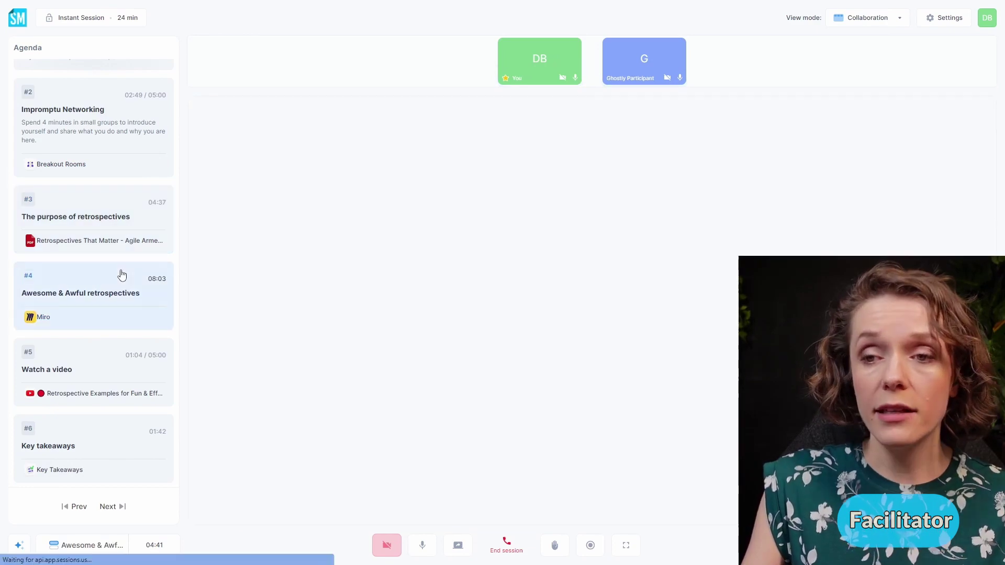